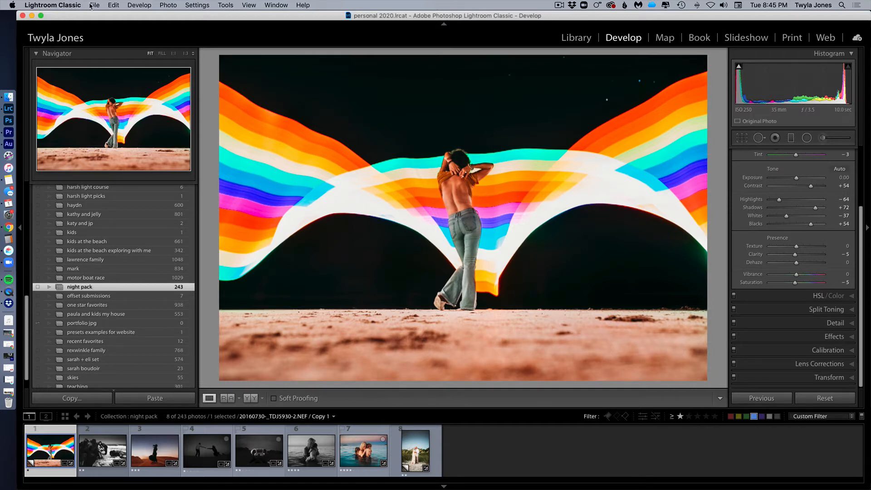
Open the LLFx FX Helper plug-in for the rainbow light-painting photo and move its window clear of the subject
click(93, 5)
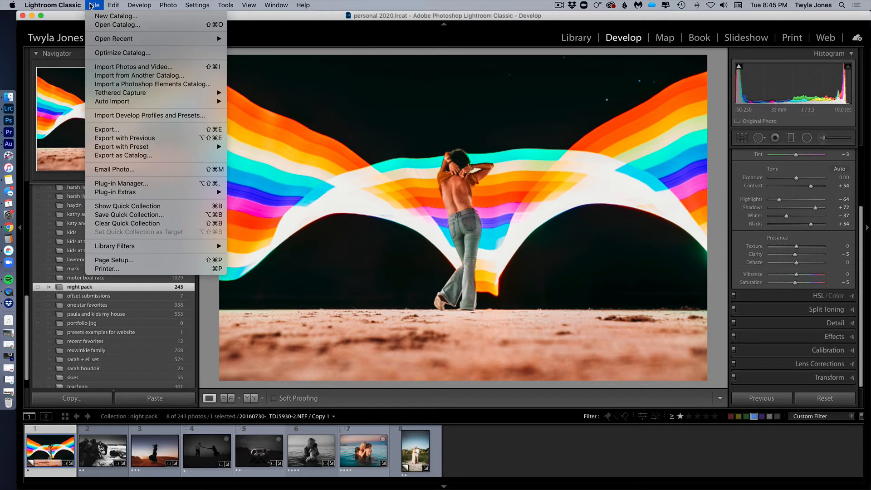
mouse_move(152, 197)
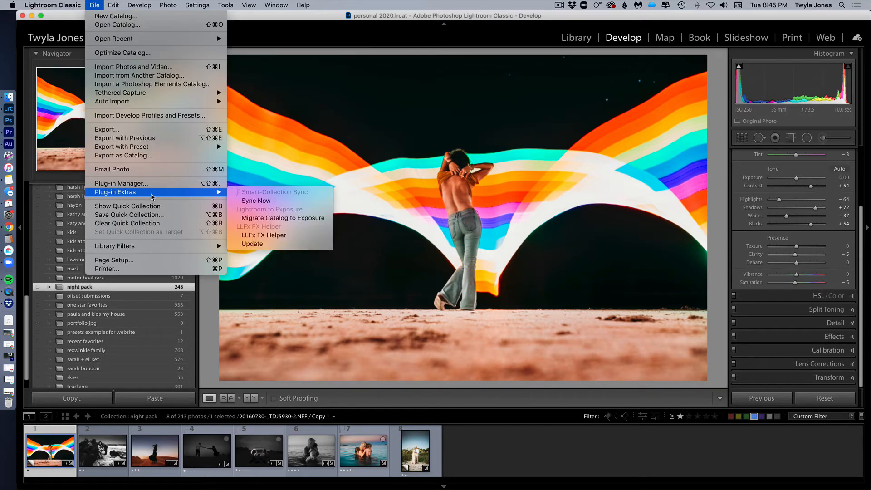
click(271, 236)
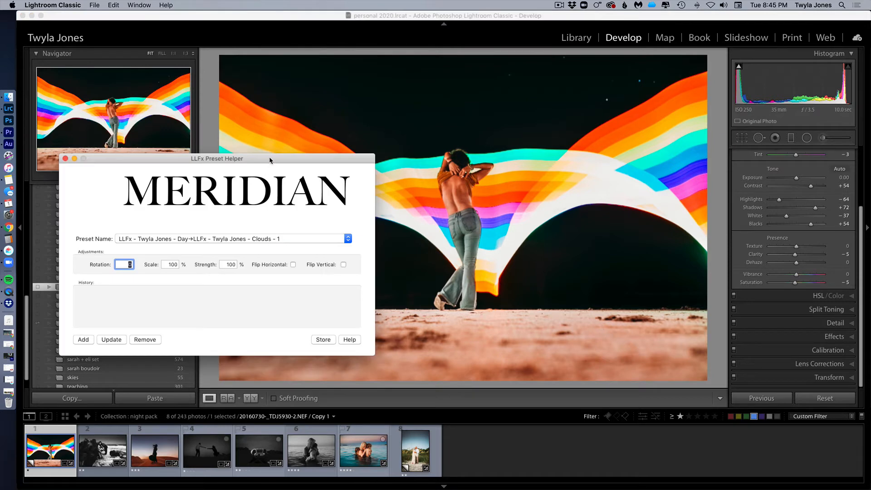
drag(270, 160, 230, 74)
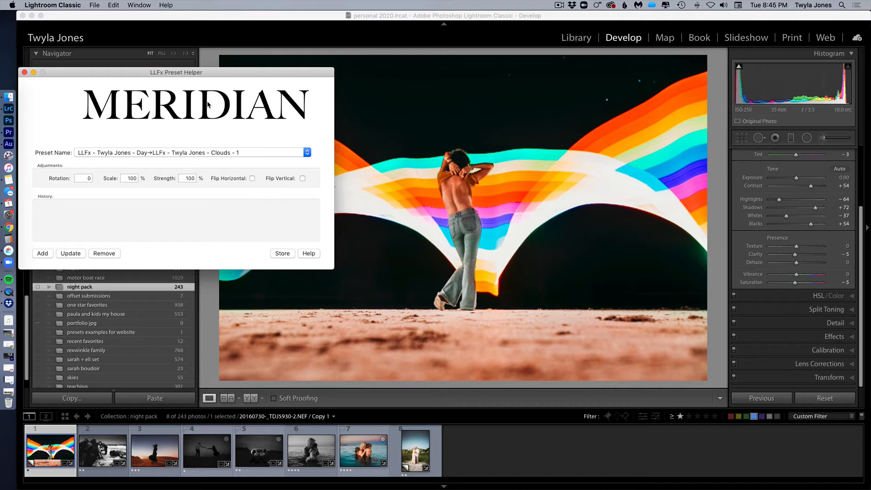
Add the night preset "Moons - Sharp - Full" to the photo at 100% scale
click(308, 152)
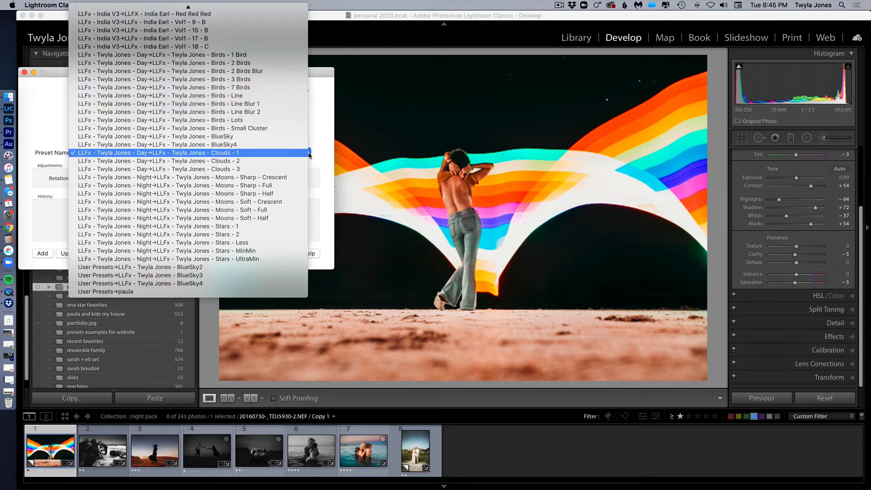
click(296, 186)
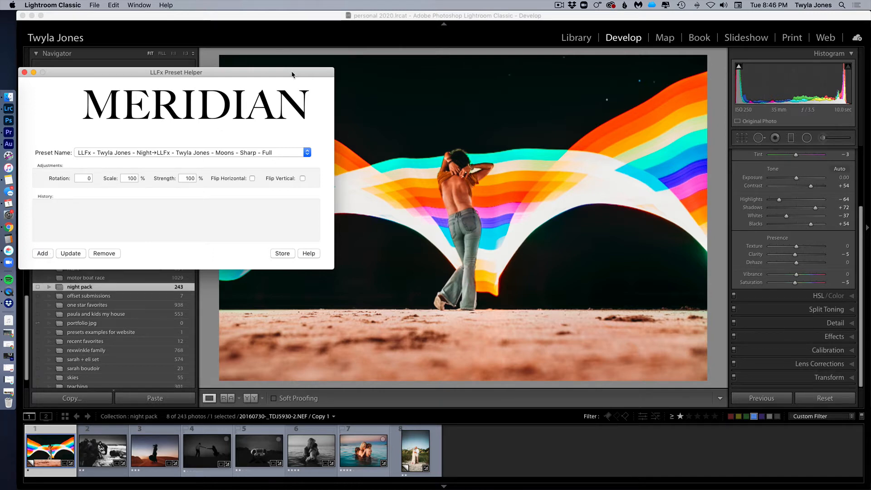
drag(292, 71, 254, 57)
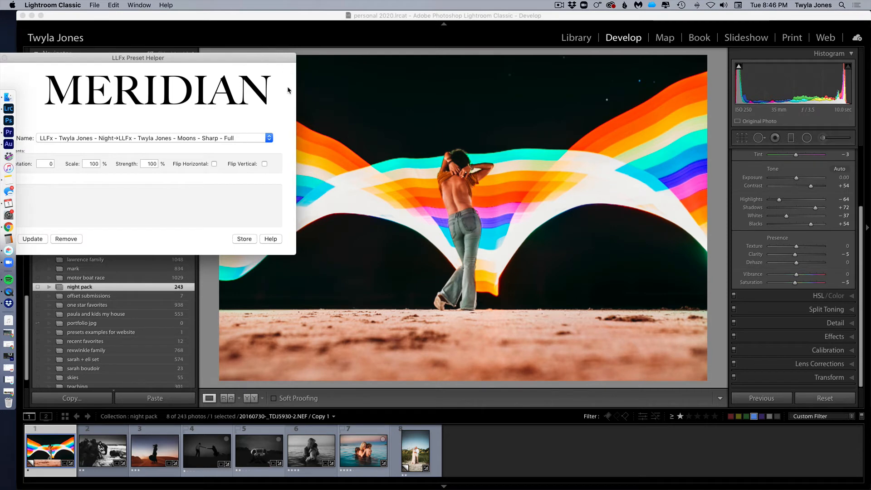
key(k)
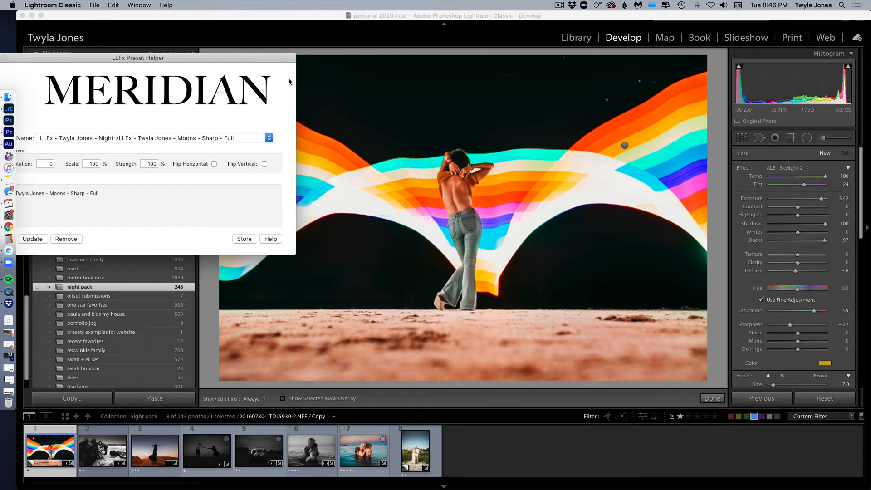
Uncover the added moon, select its adjustment pin and move it into the dark sky just above and left of the woman
drag(284, 59, 357, 200)
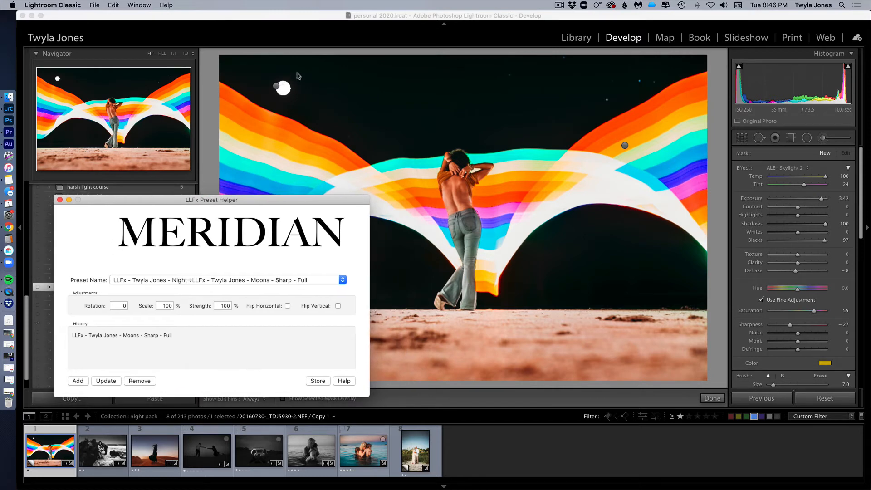
click(276, 87)
click(277, 88)
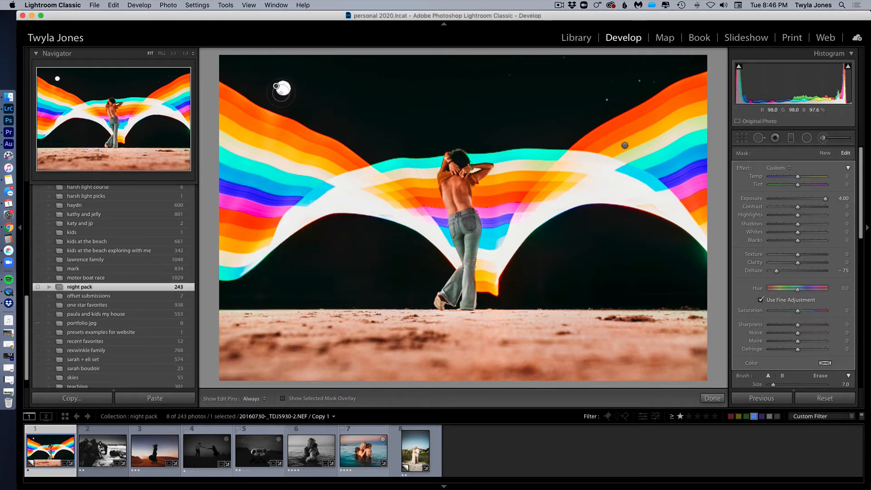
drag(277, 87, 385, 93)
Set the moon adjustment's Exposure to 0.42, Temp to 54 and Tint to 16
drag(826, 198, 801, 202)
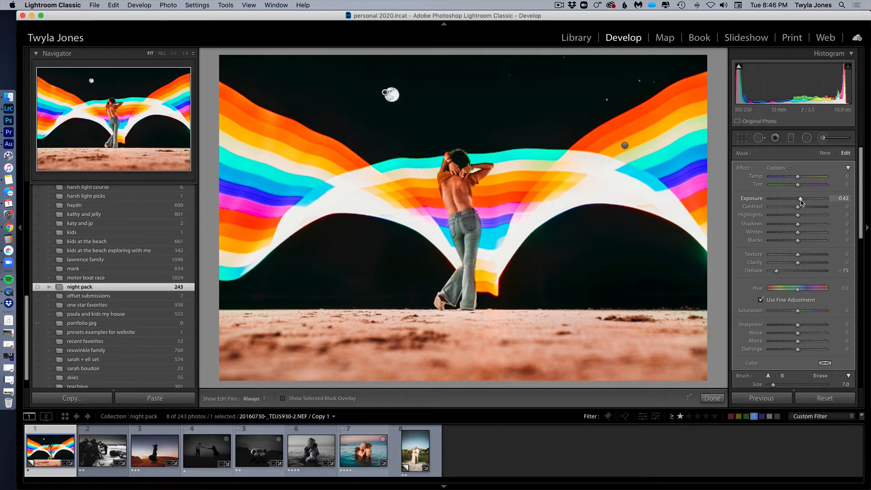
click(808, 177)
drag(809, 179, 814, 179)
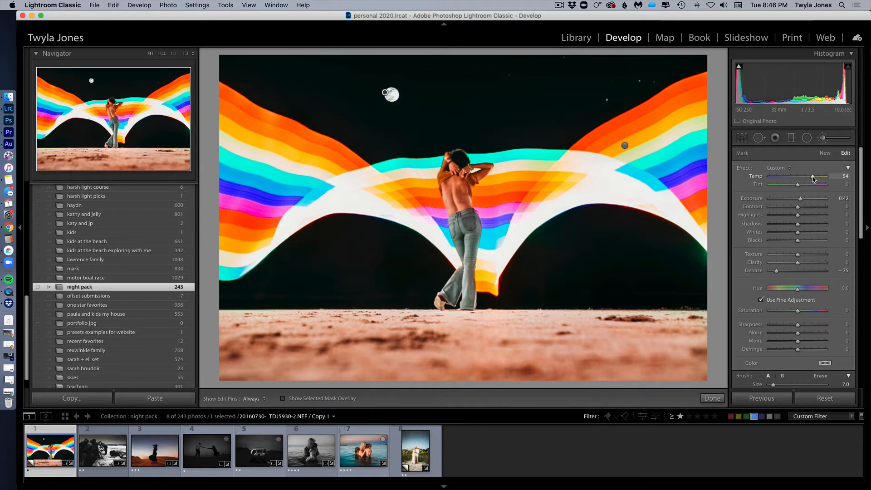
click(800, 185)
drag(801, 187, 804, 188)
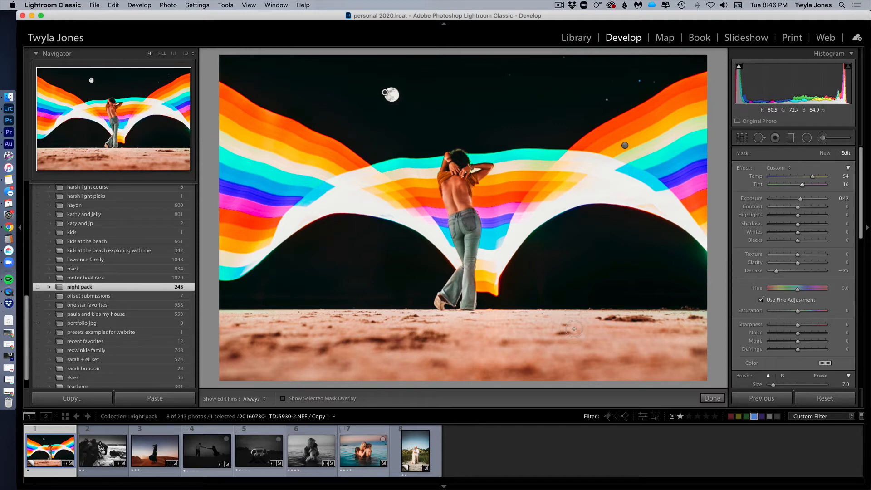
Bring back the preset helper and update the moon preset to a scale of 150%
key(ctrl+h)
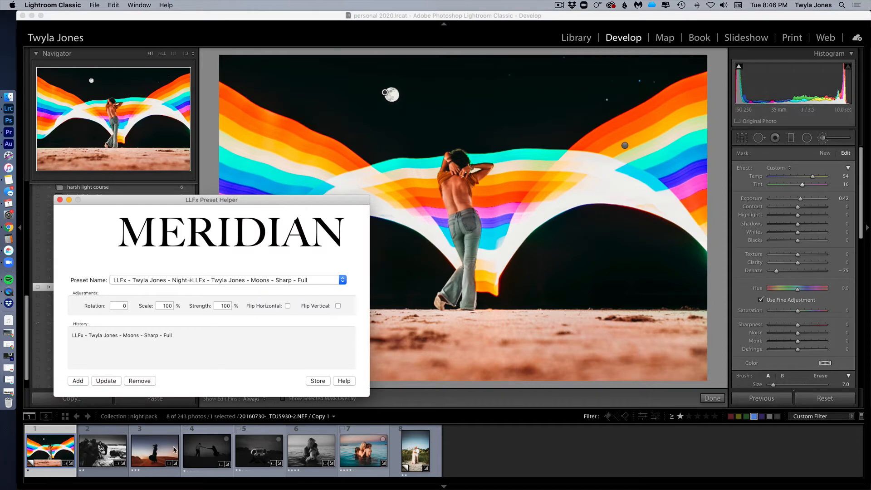
drag(181, 199, 157, 114)
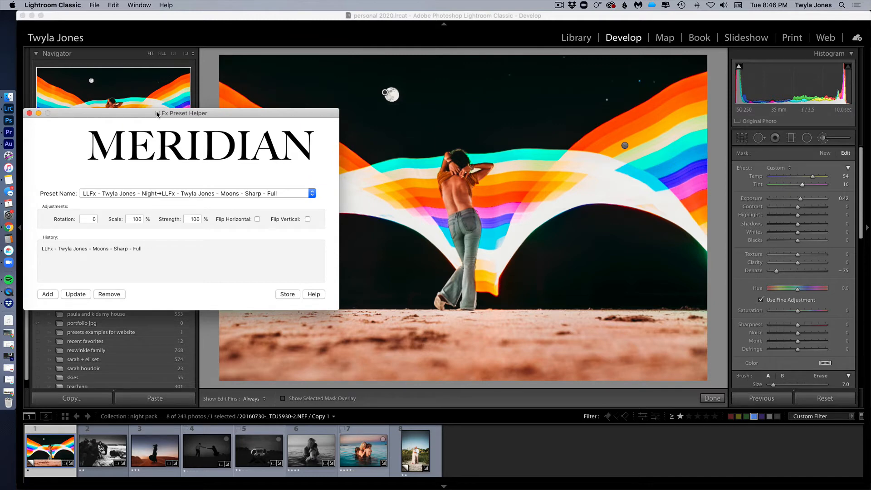
double_click(136, 220)
text(150)
click(80, 295)
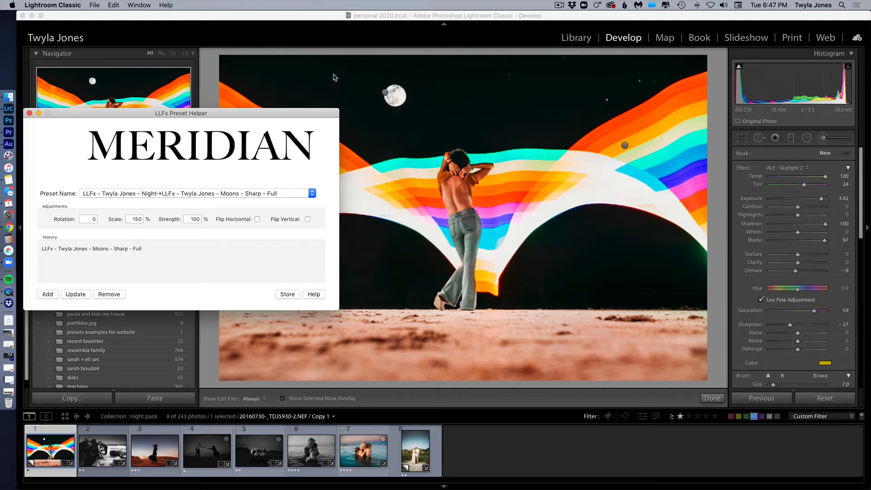
Reselect the moon's pin and set Temp to 70, Highlights to -32, Whites to -29 and Exposure to 0.41
click(386, 94)
click(386, 93)
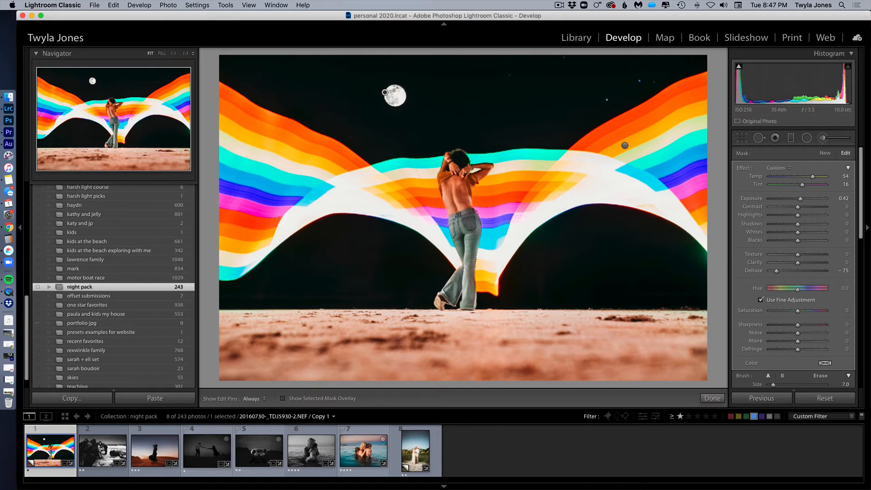
drag(813, 178, 817, 180)
click(790, 232)
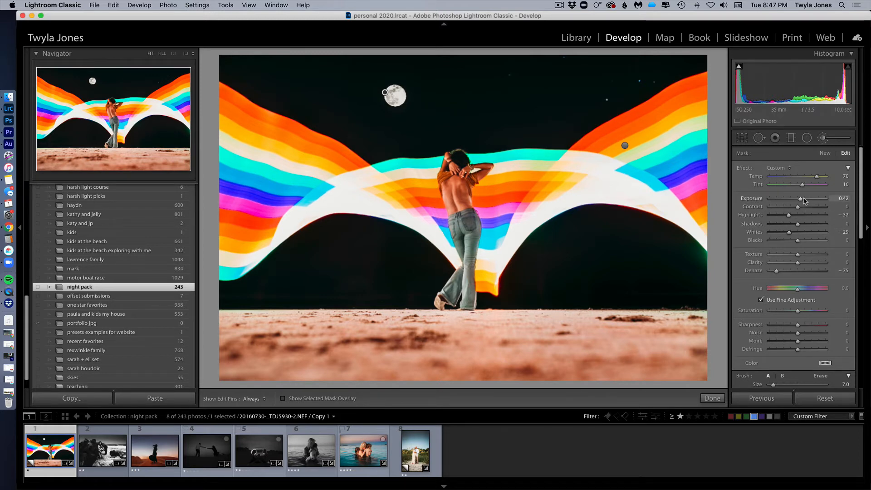
drag(802, 200, 802, 201)
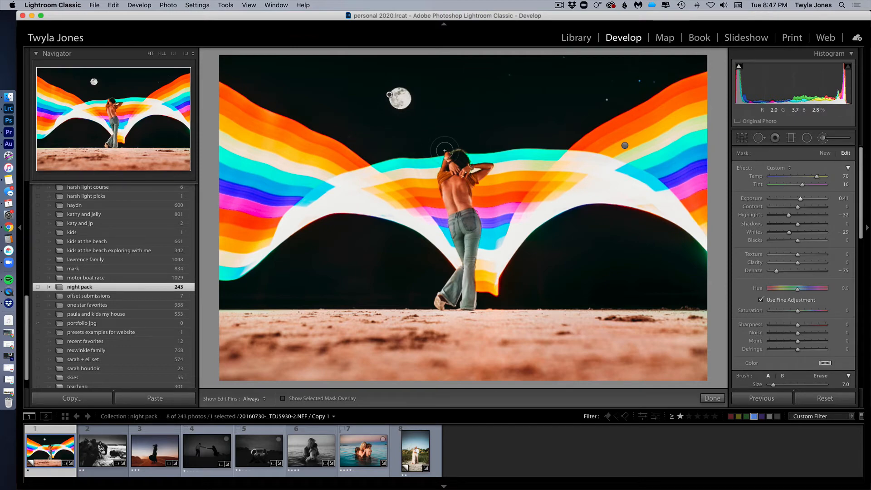
Add the night preset "Stars - Less" at 150% scale and move the helper window off the sky
click(312, 194)
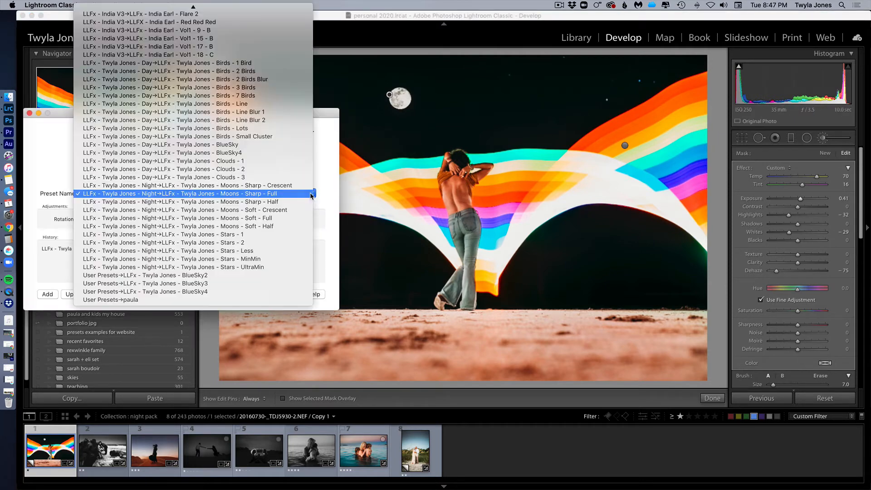
click(296, 251)
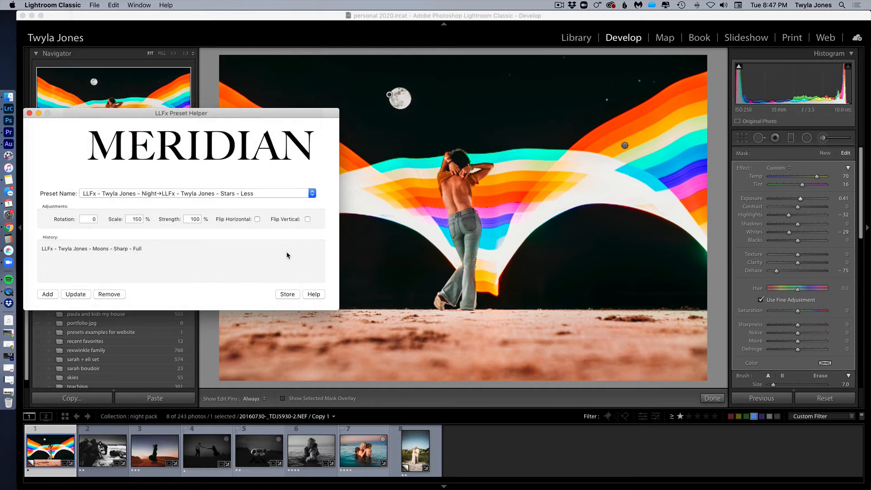
click(58, 295)
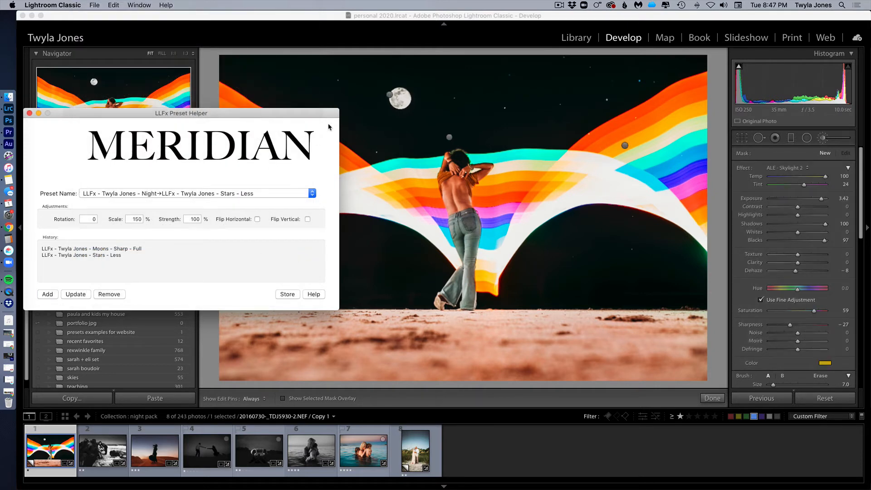
drag(322, 113, 213, 178)
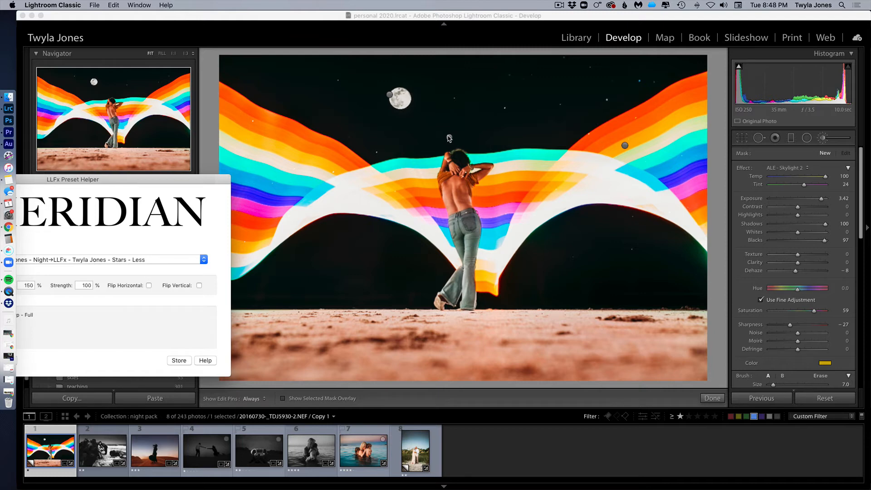
Select the stars' adjustment pin and apply a Color range mask sampled from the dark sky
click(450, 140)
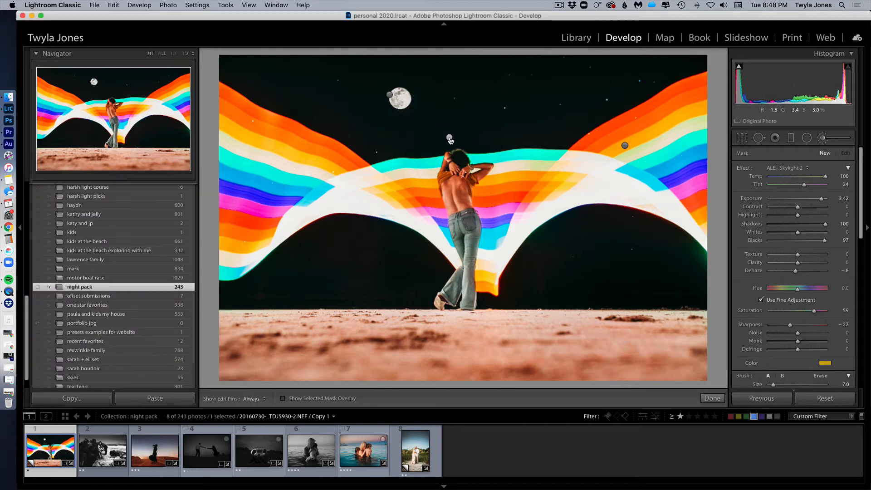
click(450, 140)
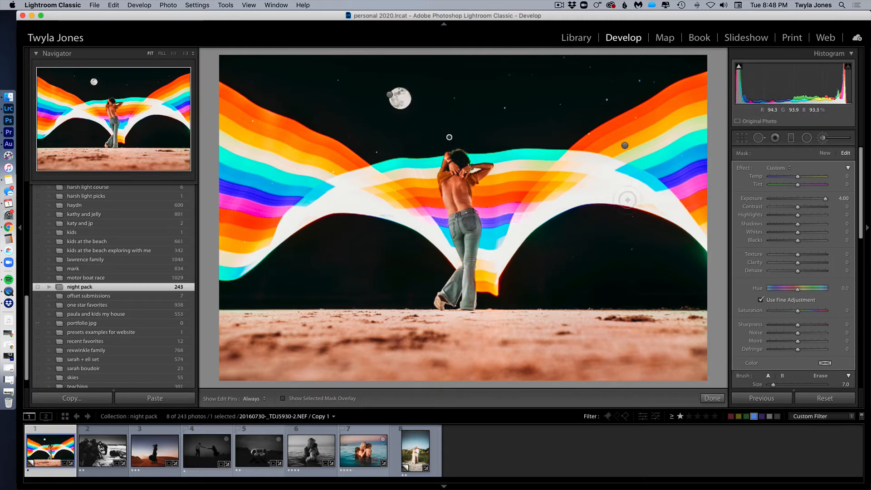
scroll(629, 200, up, 5)
scroll(815, 231, down, 6)
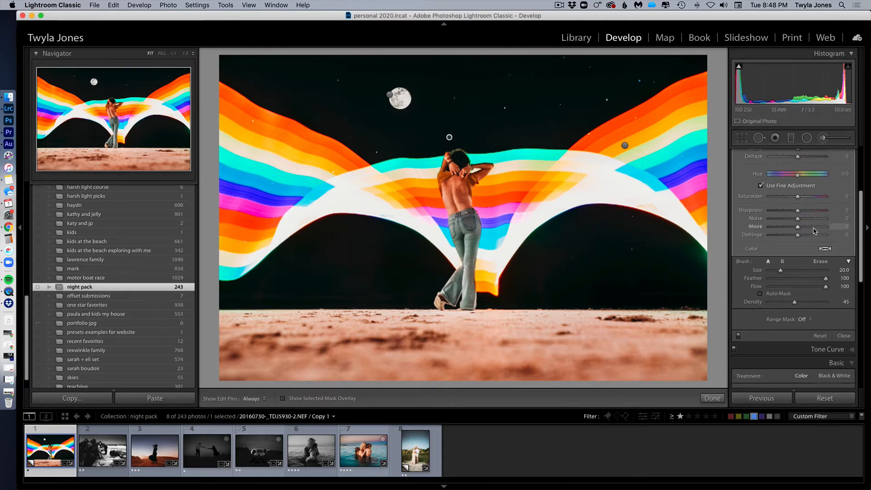
click(809, 303)
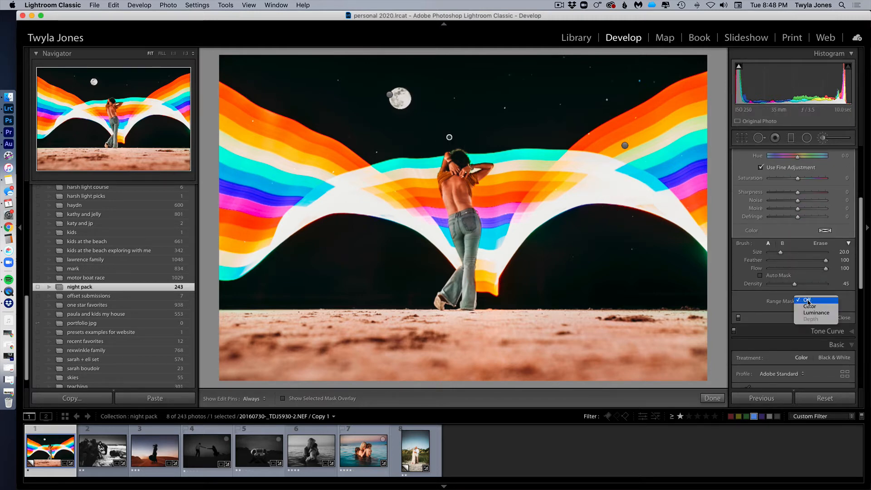
click(762, 310)
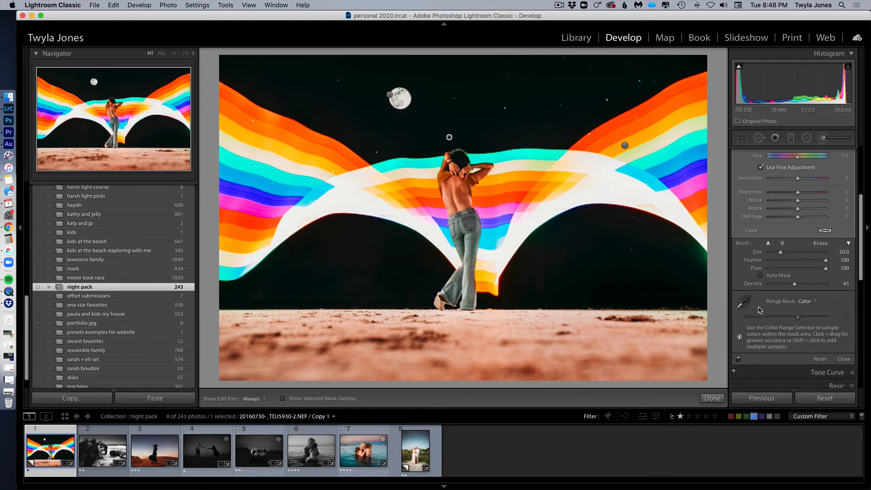
click(743, 303)
mouse_move(565, 127)
mouse_down()
mouse_move(524, 113)
mouse_move(472, 39)
mouse_move(445, 24)
mouse_up()
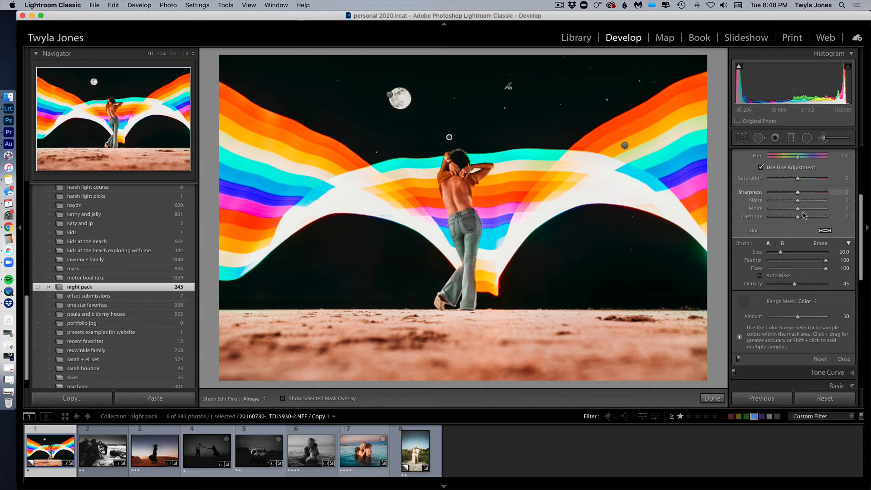
Switch the stars' mask brush to Erase, reduce its size to 4.0 and toggle the edit pins
scroll(814, 220, up, 6)
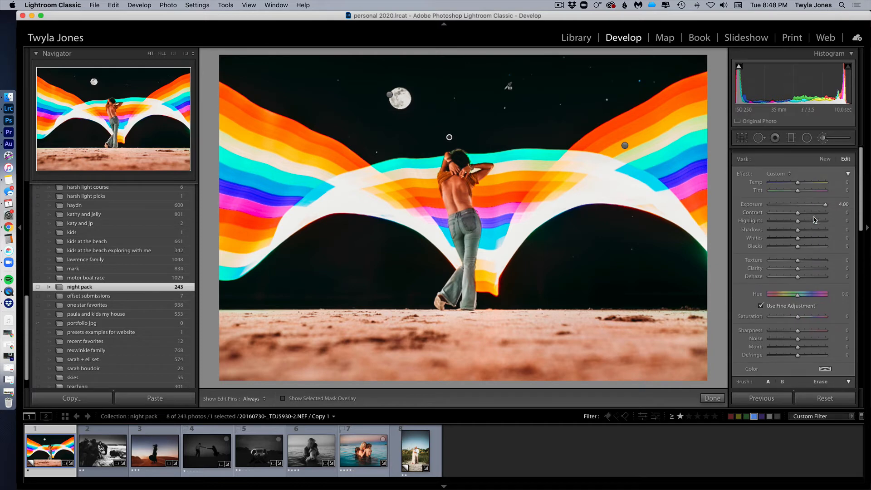
scroll(826, 240, down, 5)
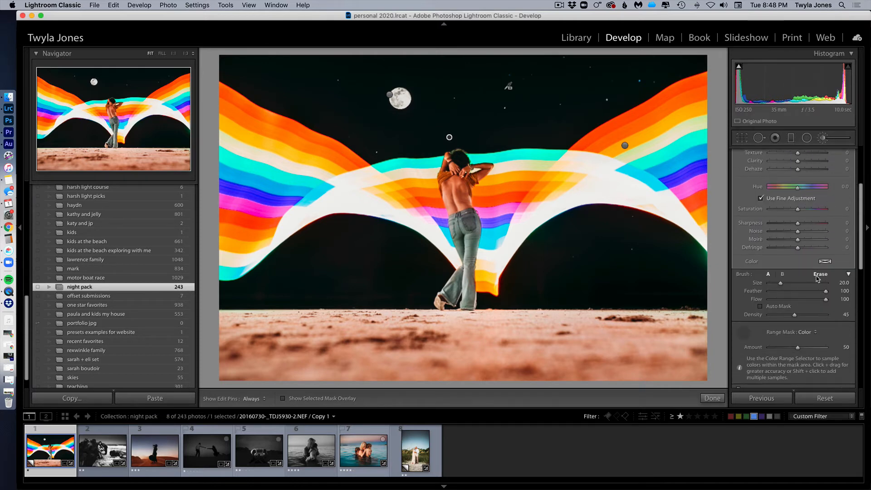
click(820, 275)
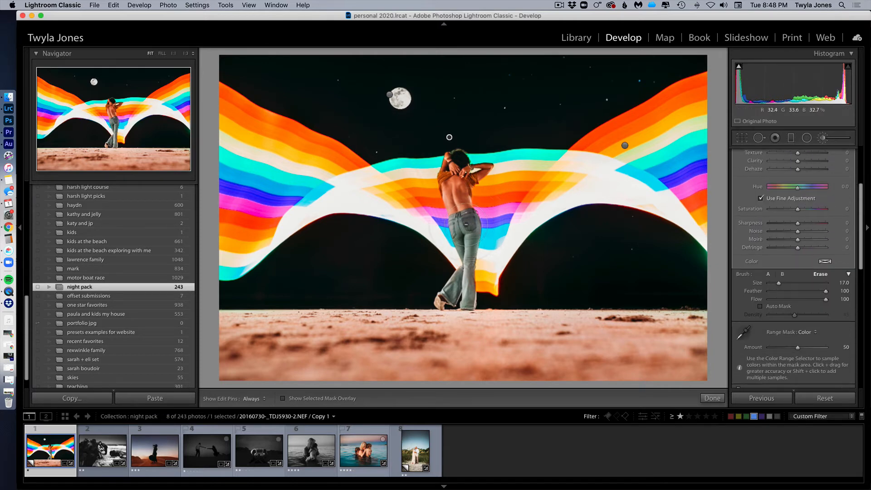
key([)
key([)
key([)
key([)
key([)
key([)
key([)
key([)
key(h)
key(h)
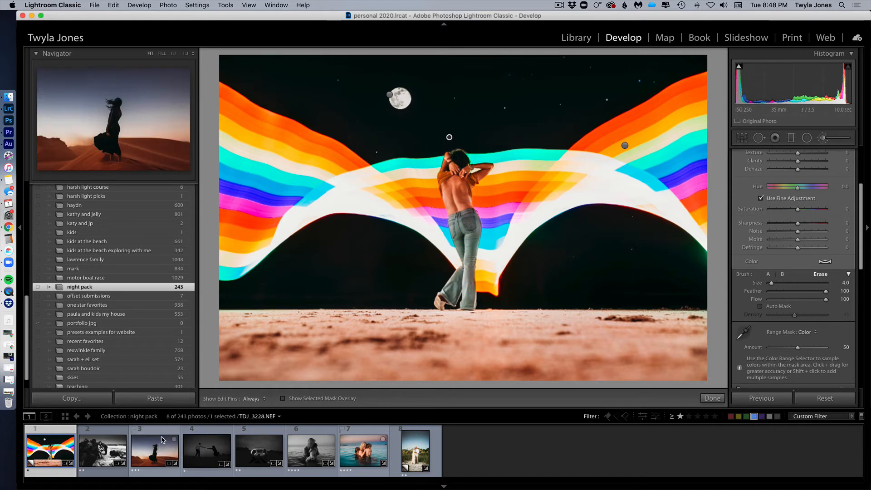
Open the desert silhouette photo and add the night preset "Moons - Soft - Crescent" at 70% scale
click(159, 437)
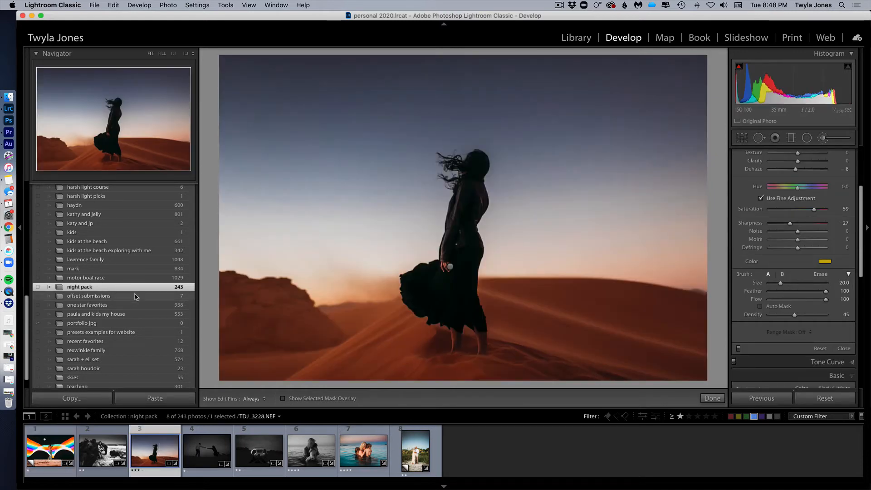
key(super+grave)
drag(122, 177, 259, 102)
click(335, 178)
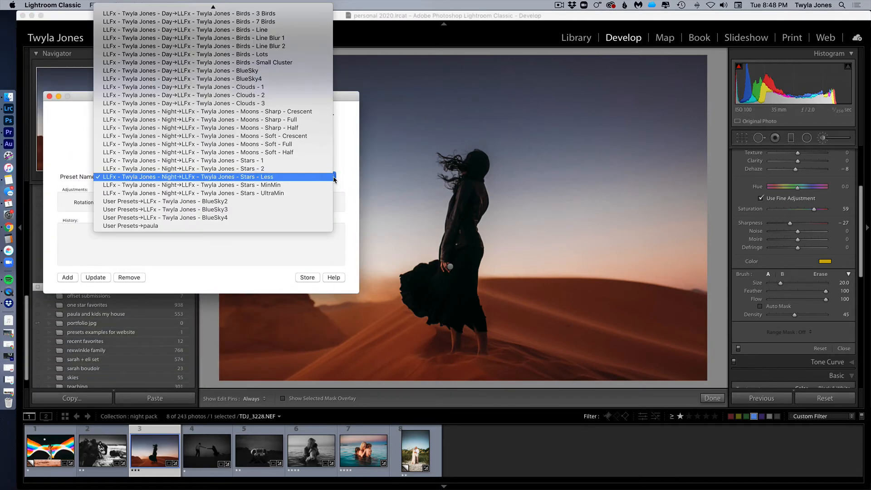
click(309, 137)
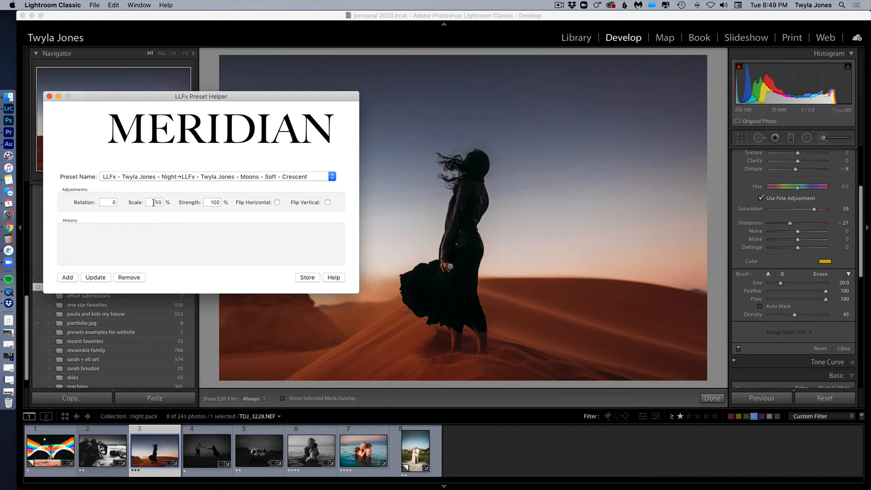
double_click(151, 203)
text(10)
click(68, 278)
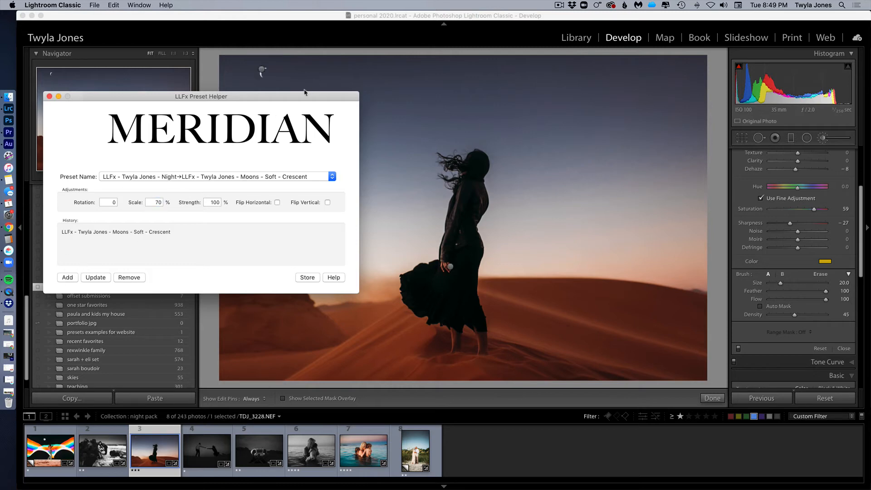
Uncover the crescent moon and move its adjustment pin slightly down and inward from the photo's upper-left corner
drag(305, 95, 242, 174)
click(263, 73)
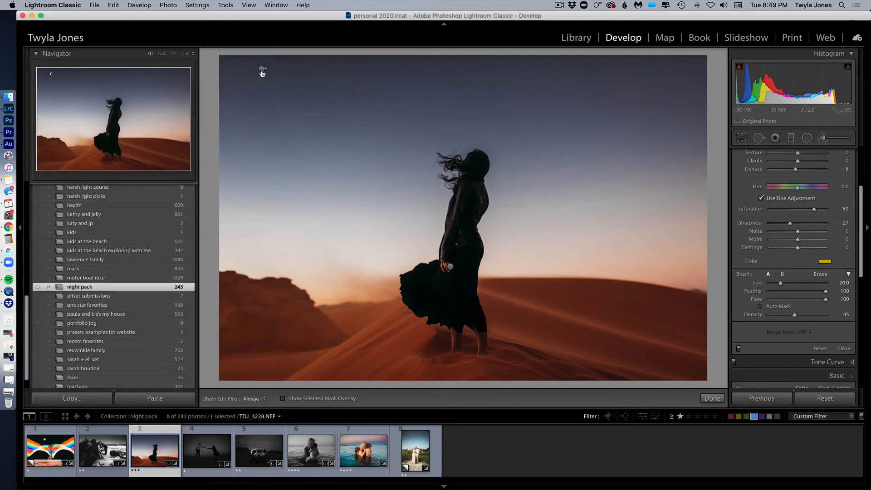
click(294, 99)
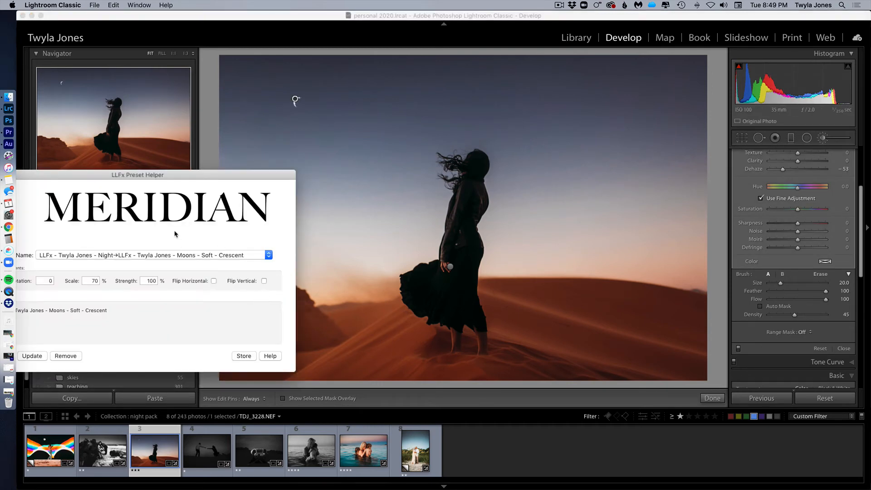
Set the crescent moon's rotation to -45 and update the preset
drag(160, 177, 199, 178)
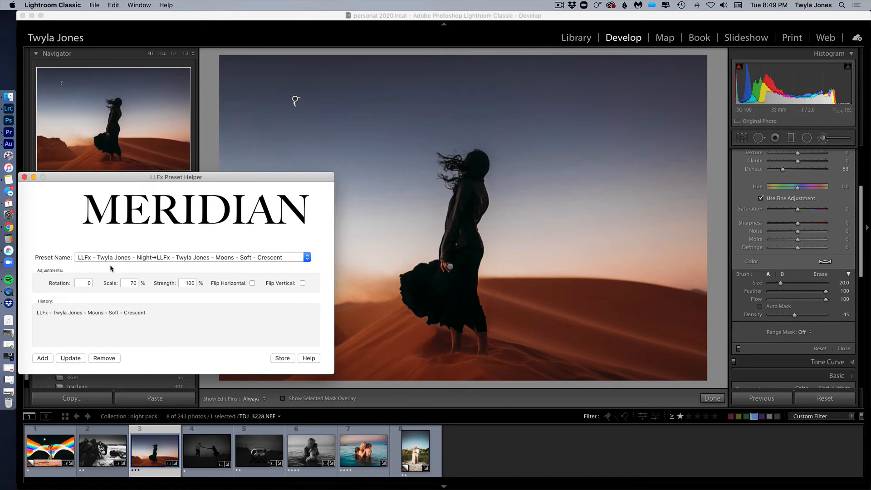
double_click(91, 282)
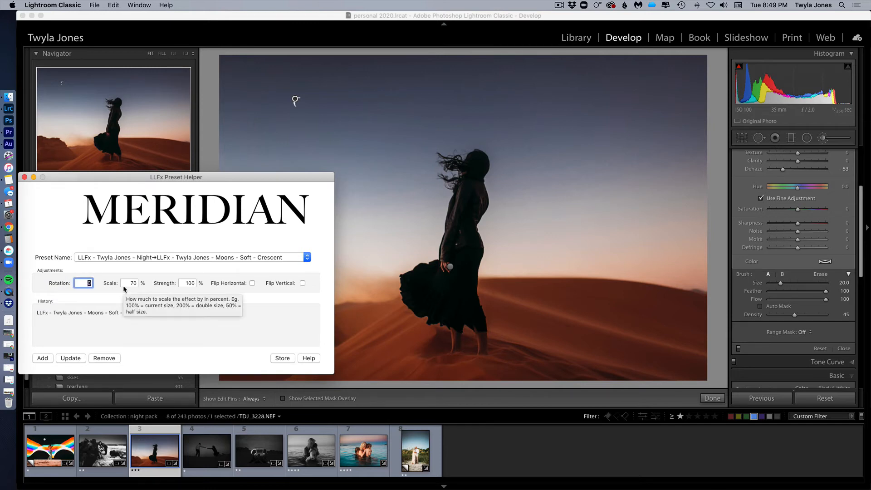
text(-45)
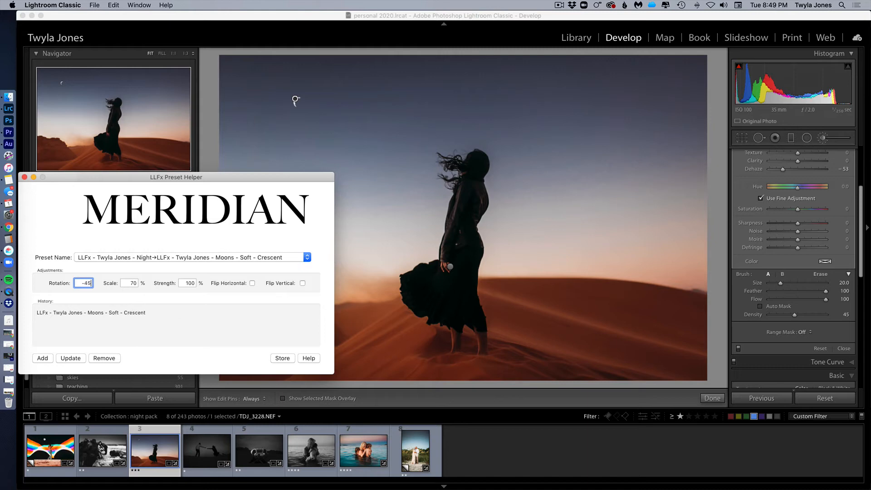
click(75, 357)
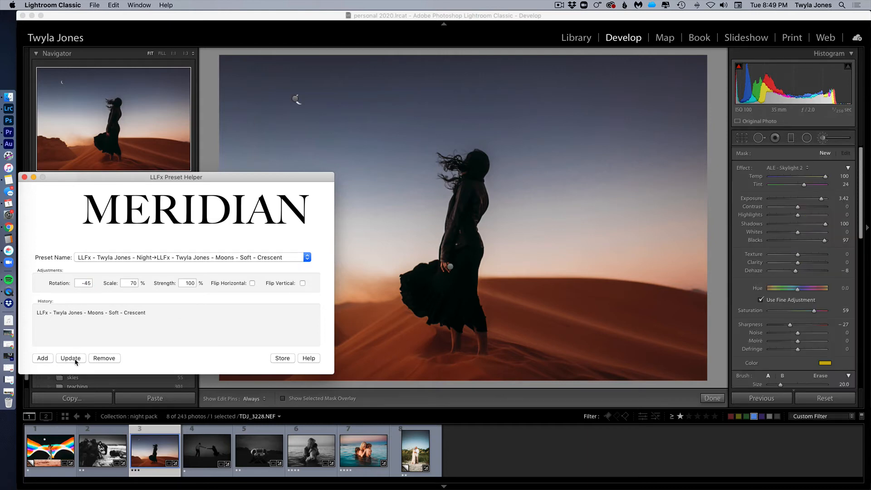
Nudge the crescent moon up and left in the sky, adjust its Exposure and Temp, and close the adjustment brush
click(296, 100)
click(295, 101)
drag(295, 100, 282, 92)
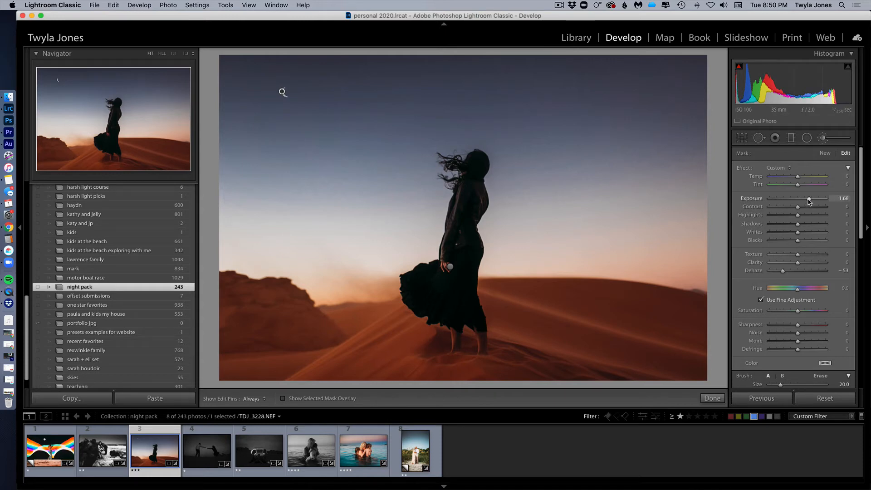
drag(811, 177, 815, 178)
click(710, 398)
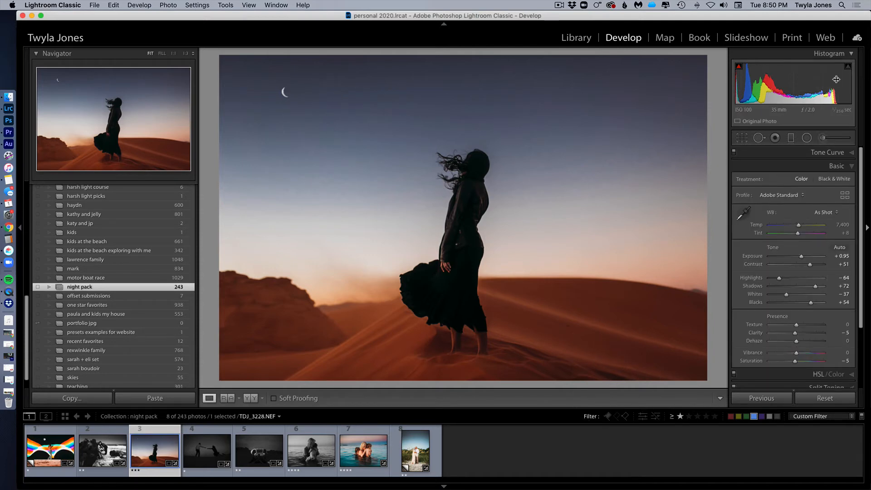
Start a new adjustment brush with all effects reset, set its size to 8.0 and dab once over the crescent moon
click(823, 138)
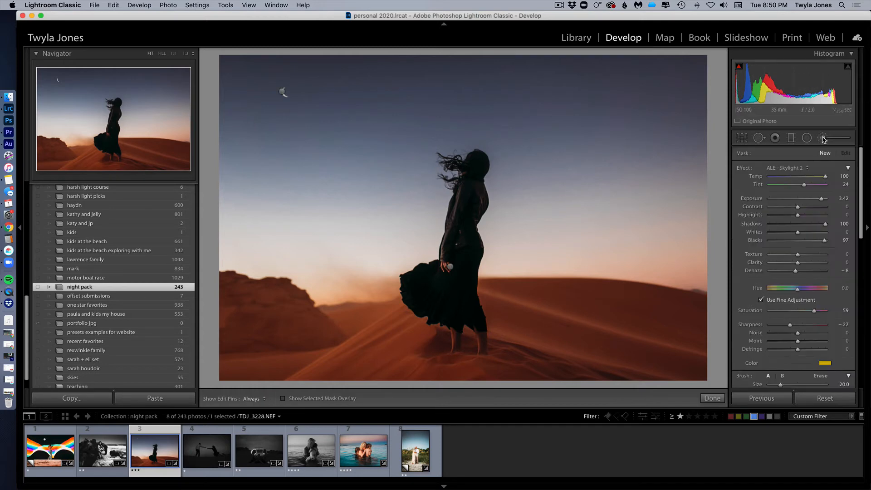
double_click(744, 168)
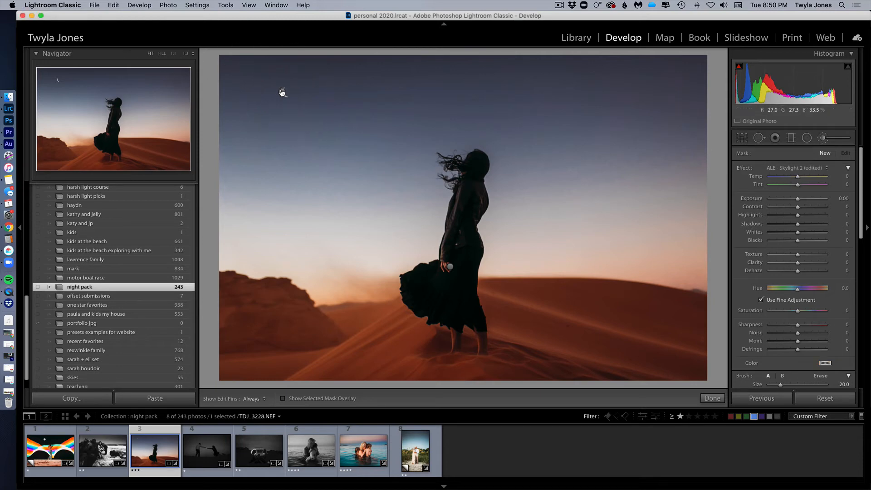
key(bracketleft)
key(bracketleft)
key(bracketleft)
key(bracketleft)
key(bracketleft)
key(bracketleft)
key(bracketleft)
key(bracketleft)
key(bracketleft)
key(bracketleft)
key(bracketleft)
key(bracketleft)
key(bracketleft)
key(bracketleft)
key(bracketleft)
key(bracketleft)
key(bracketright)
key(bracketright)
key(bracketright)
key(bracketright)
key(h)
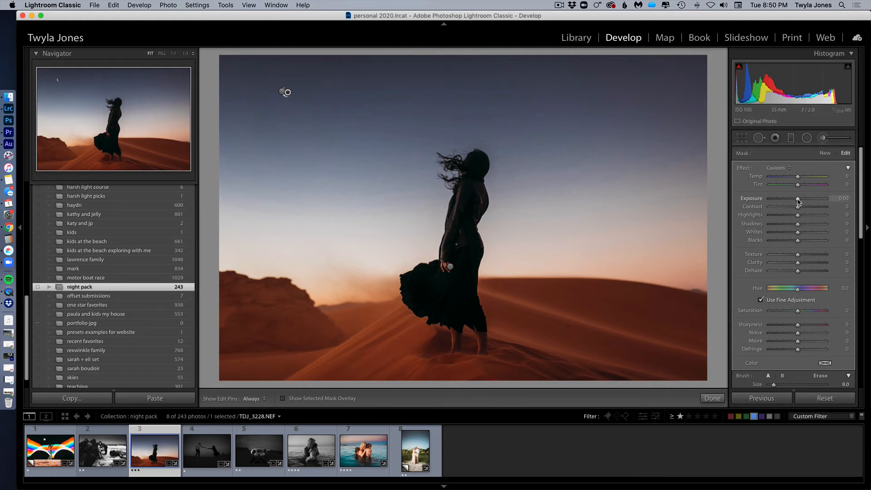
Set the moon glow's Exposure to 0.82 and Temp to 17, align its pin with the crescent and close the brush
drag(798, 202, 804, 180)
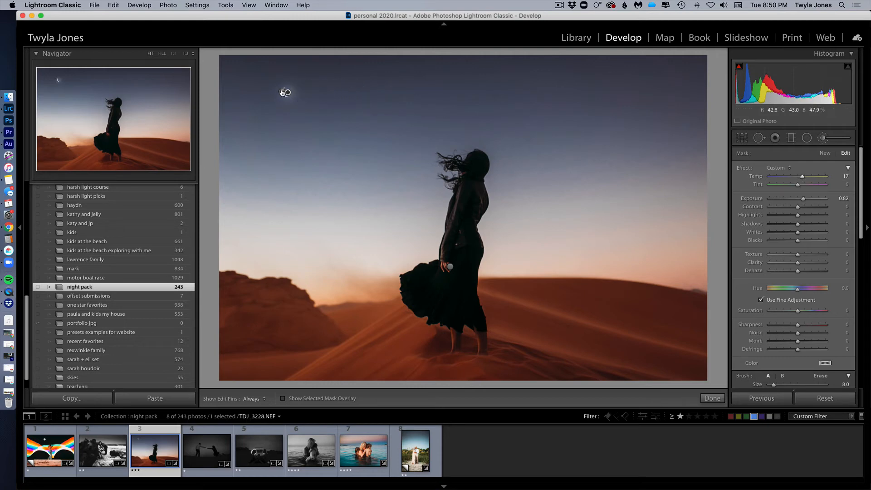
drag(285, 92, 286, 91)
click(720, 400)
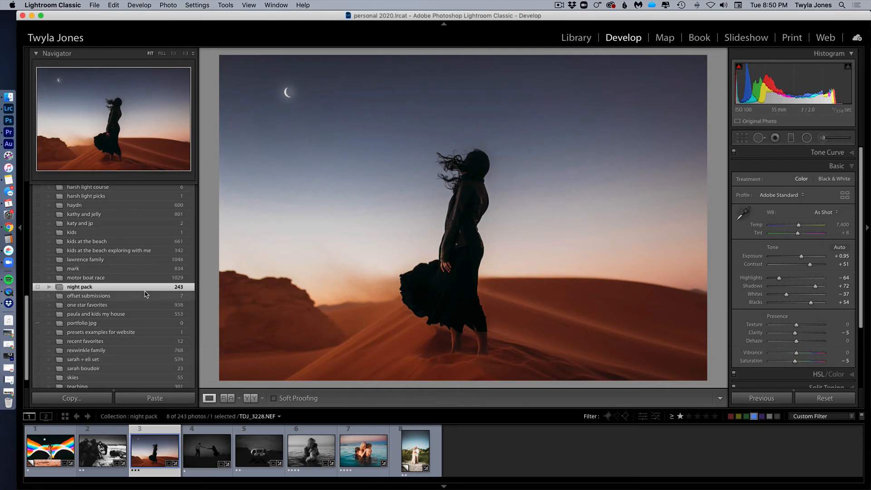
Add the night preset "Stars - MinMin" to the desert photo with rotation 0 and scale 100%
key(ctrl+alt+super+l)
click(309, 258)
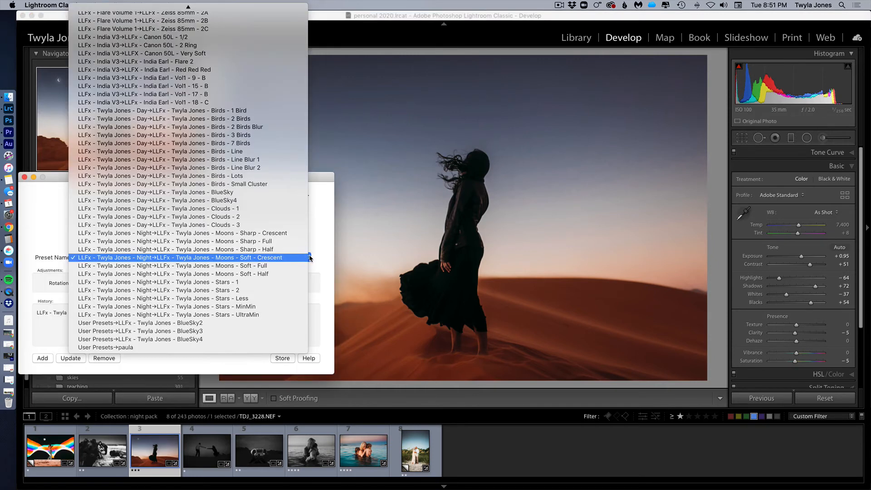
click(291, 307)
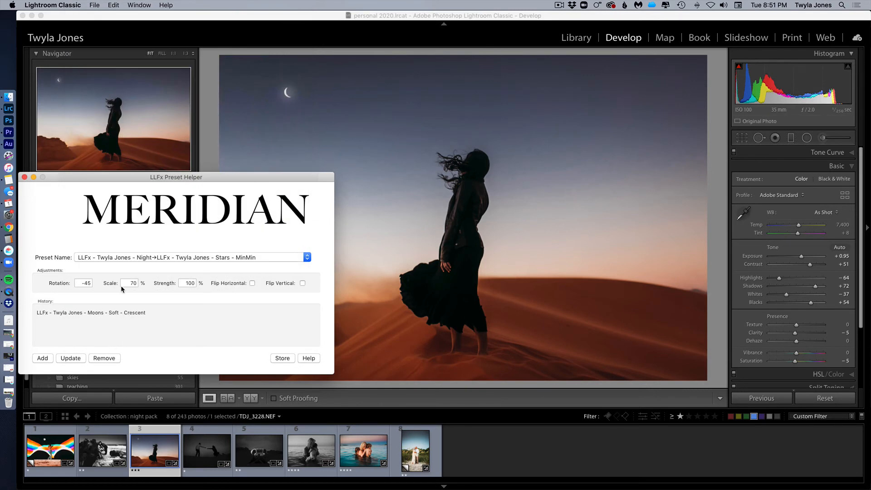
double_click(90, 284)
text(0)
double_click(133, 283)
text(100)
click(42, 358)
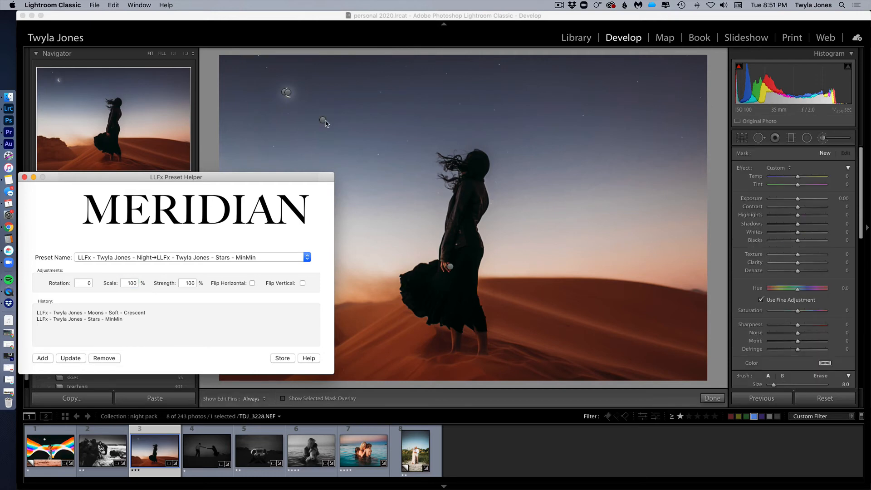
Select the stars' adjustment pin, apply a Color range mask sampled from areas of the sky, and close the brush
scroll(812, 358, down, 5)
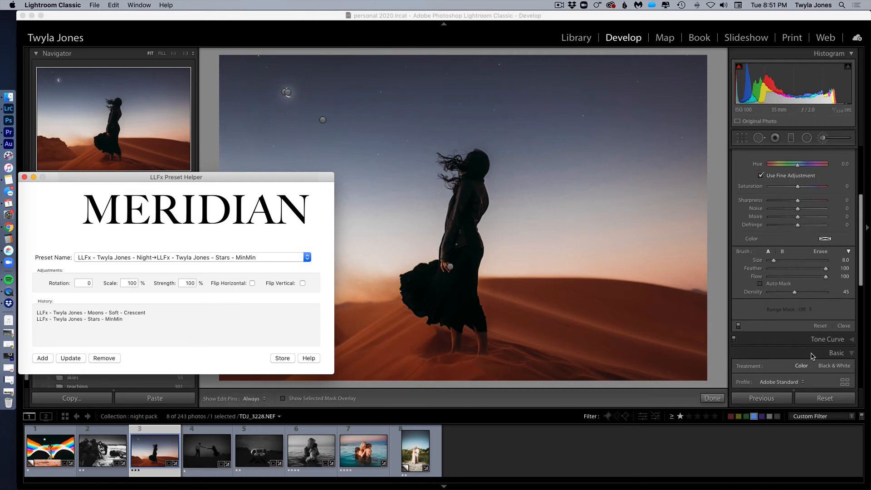
click(813, 313)
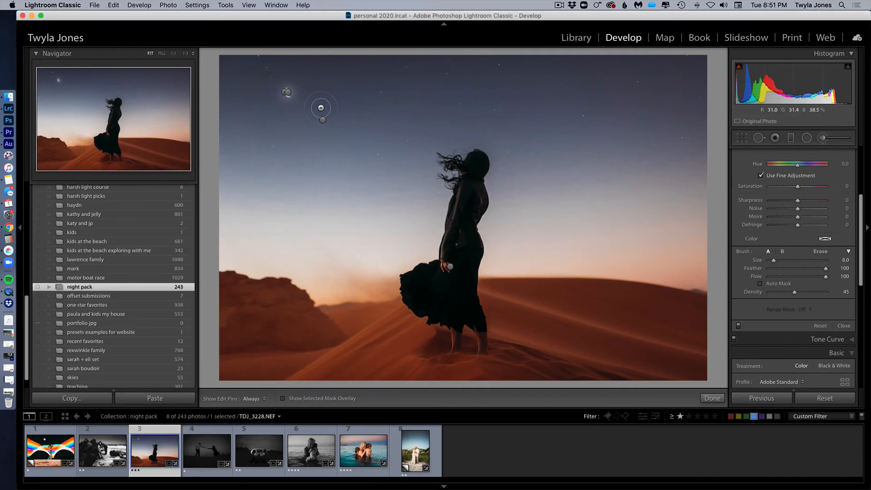
click(323, 121)
click(805, 309)
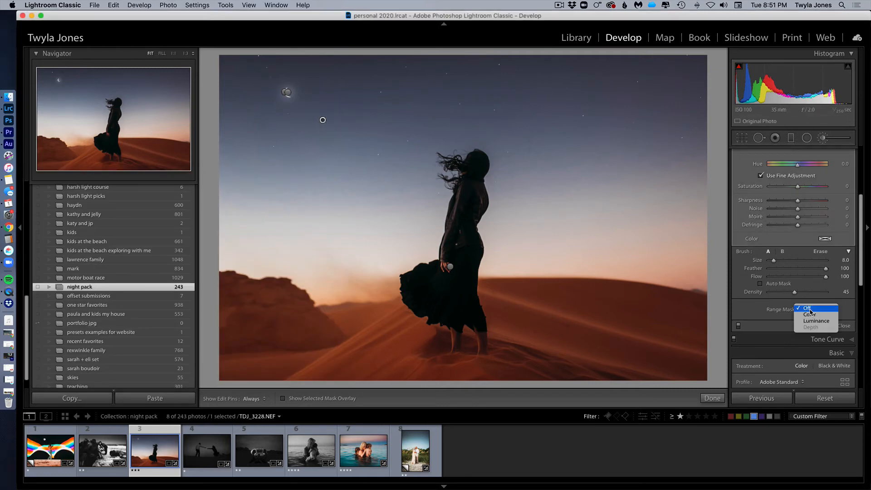
click(807, 315)
click(744, 310)
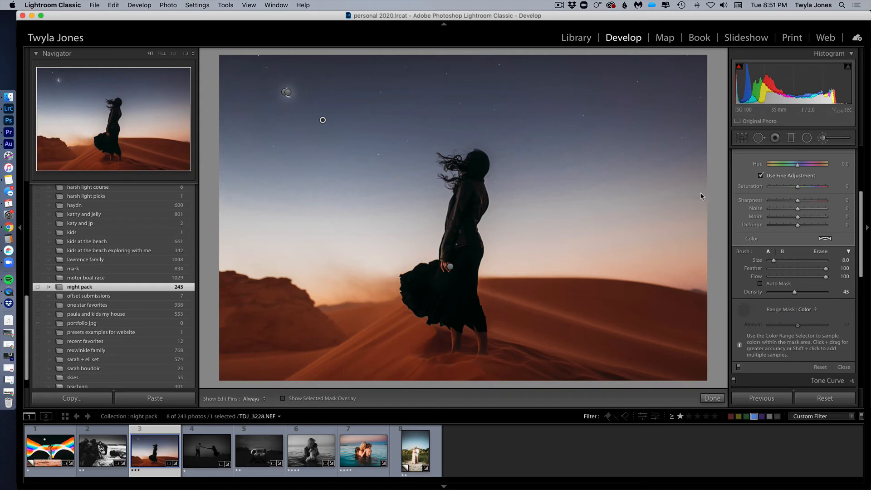
drag(677, 151, 522, 14)
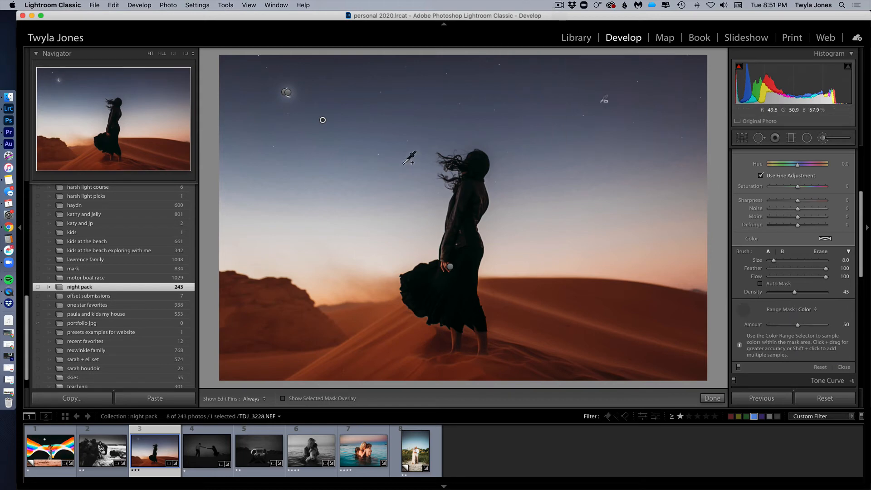
drag(402, 163, 316, 52)
click(718, 403)
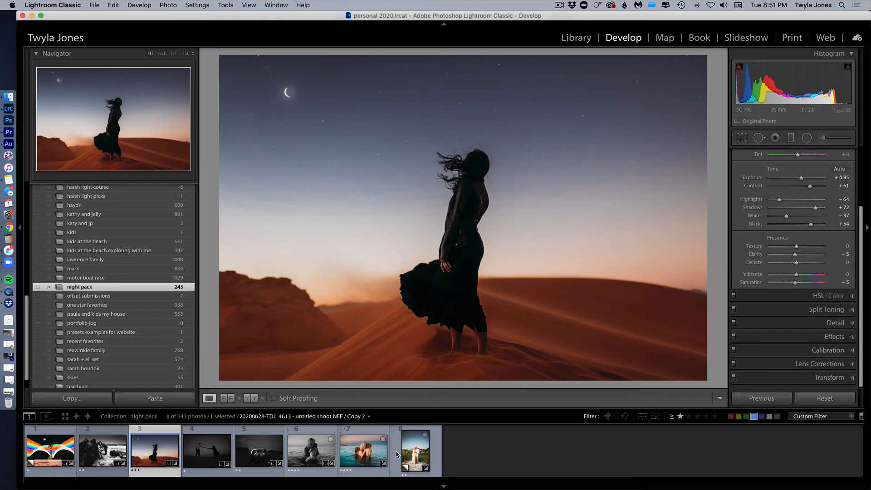
Open the beach couple photo, add the "Moons - Soft - Crescent" preset at 125% scale and move the moon to the sky's upper left
click(422, 455)
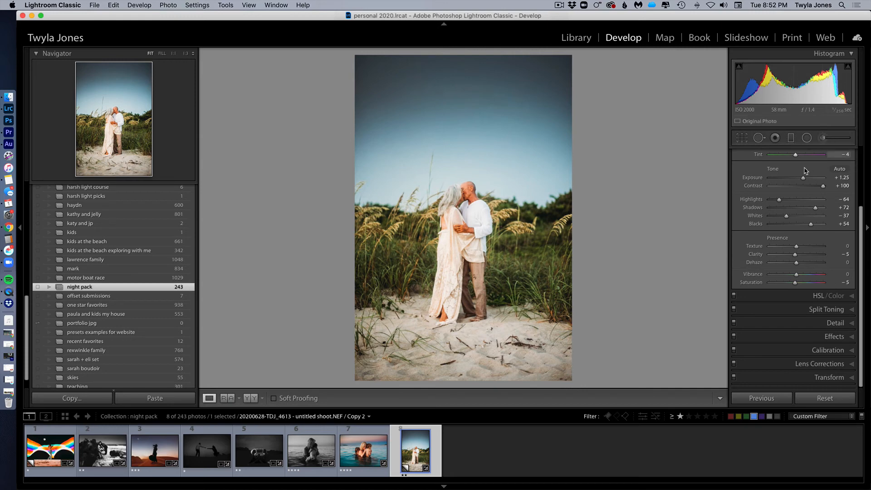
scroll(808, 172, up, 1)
scroll(808, 172, up, 5)
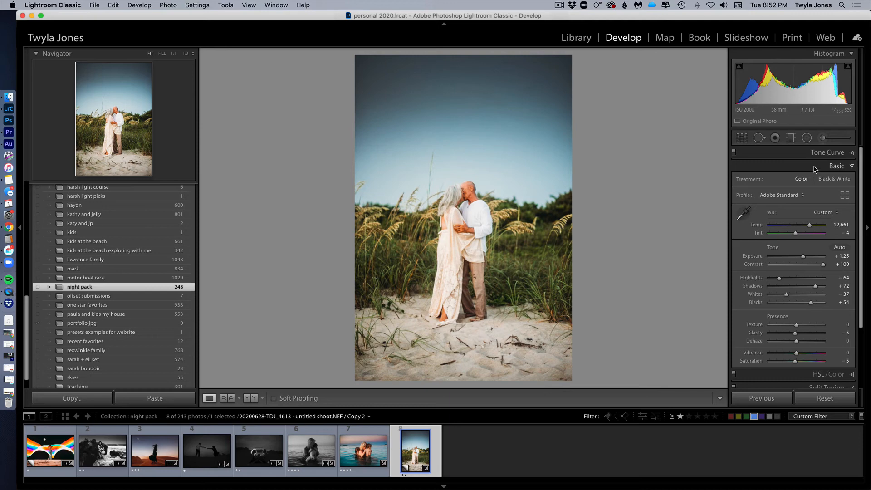
key(super+grave)
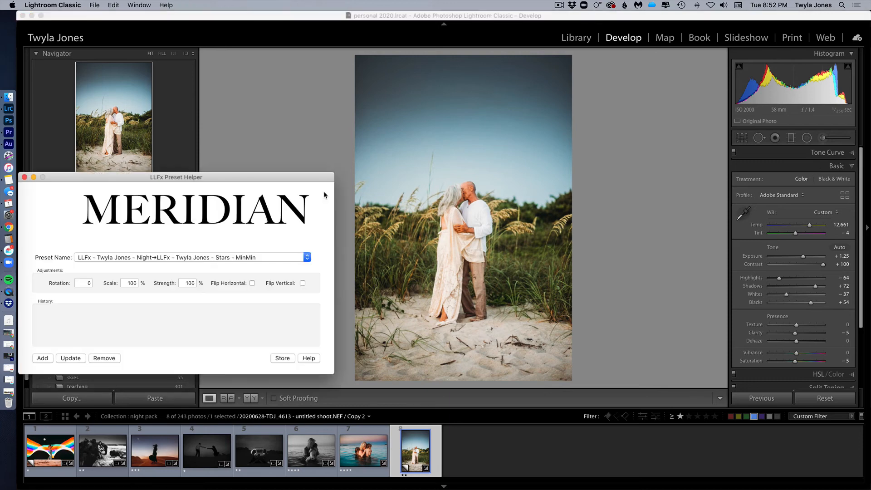
click(308, 258)
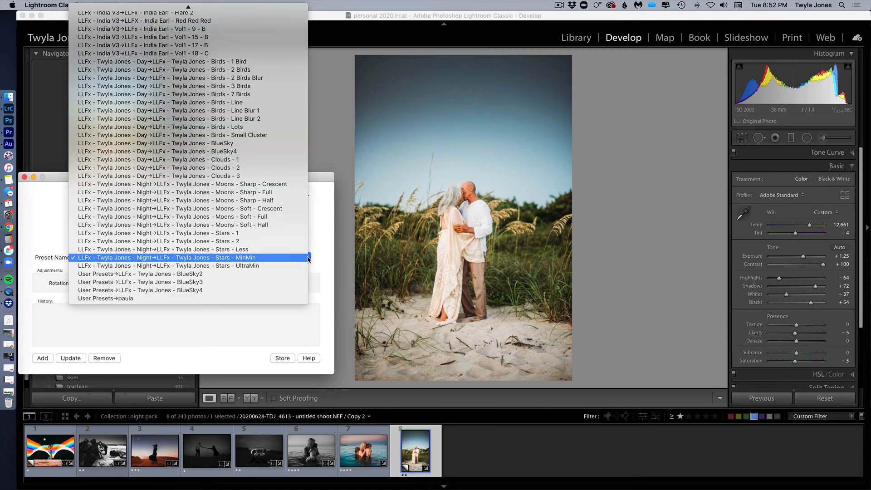
click(291, 210)
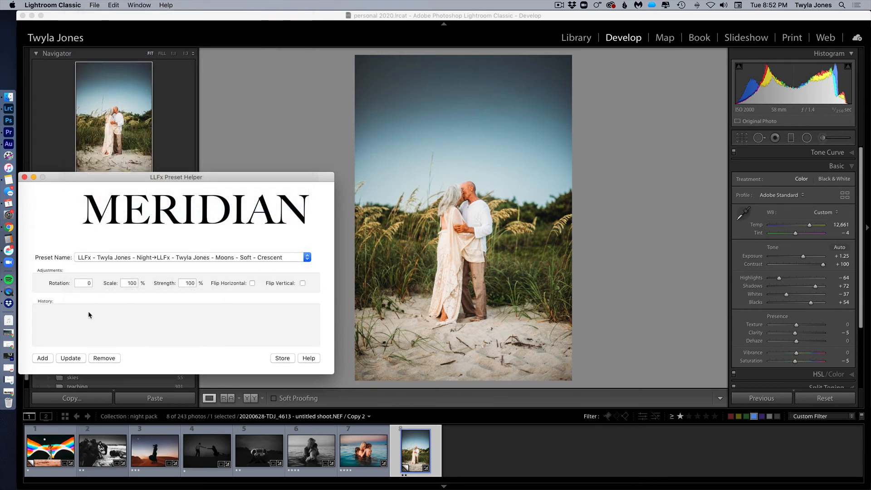
double_click(131, 283)
text(125)
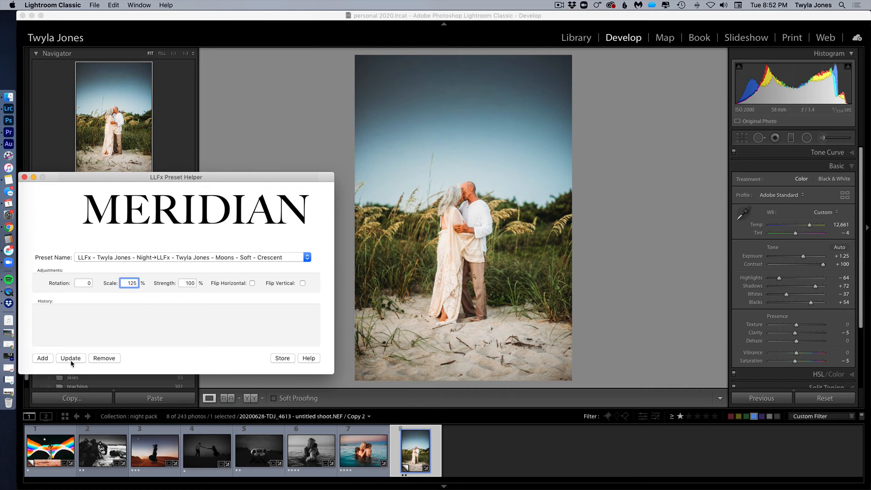
click(43, 359)
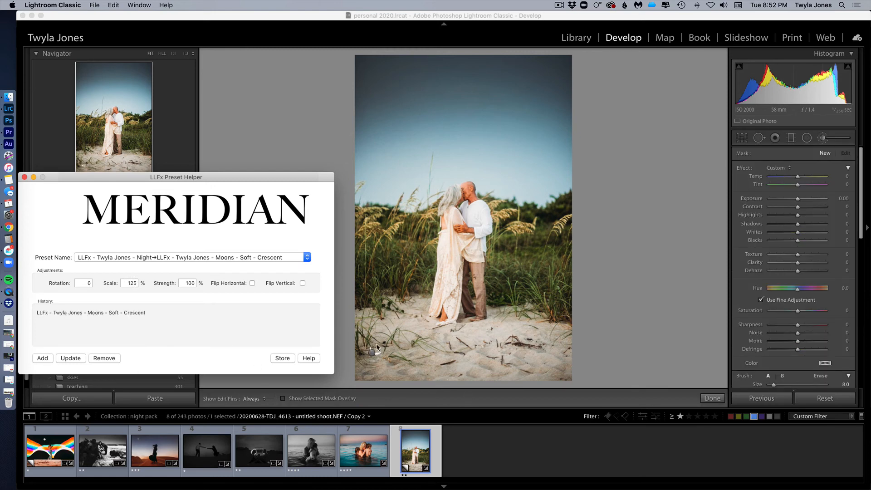
click(372, 357)
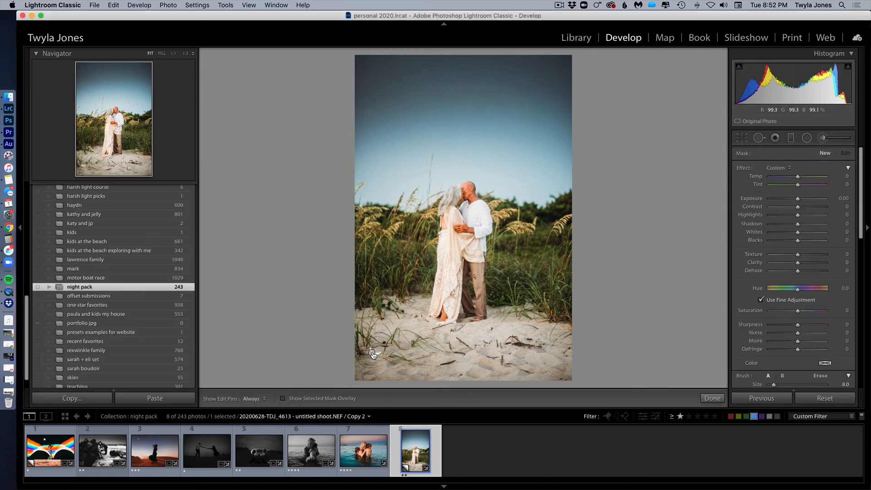
mouse_move(372, 353)
mouse_down()
mouse_move(360, 141)
mouse_move(389, 85)
mouse_up()
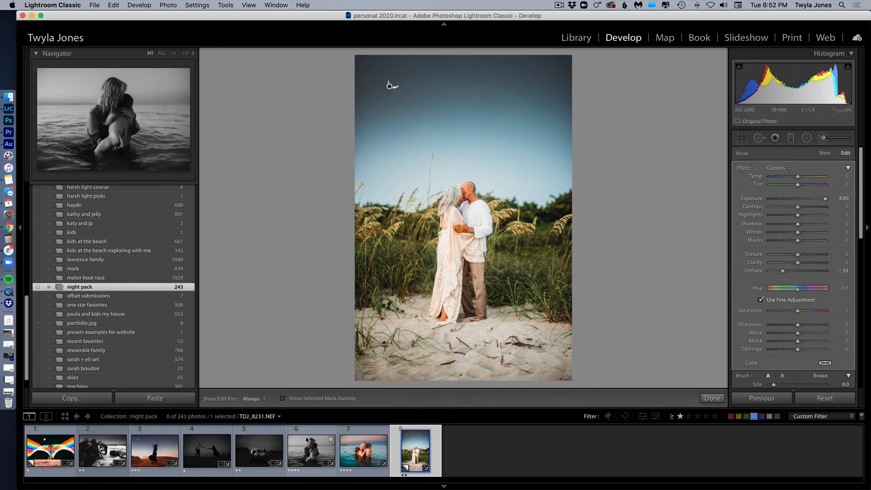
In the LLFx Preset Helper, set the crescent moon's rotation to 45 and update the effect on the beach couple photo
key(super+grave)
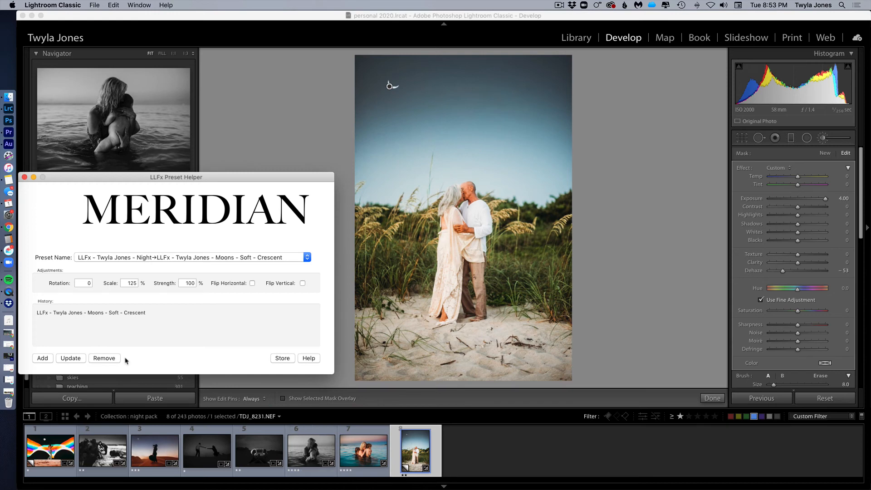
click(89, 283)
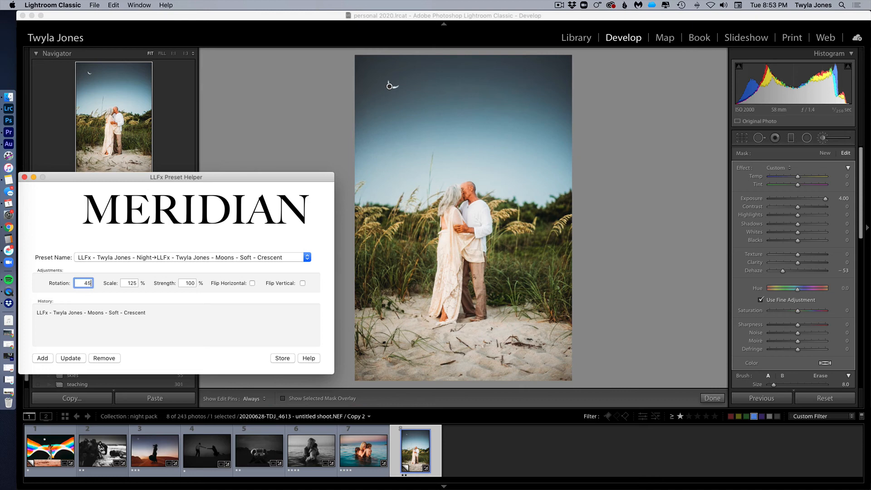
click(72, 358)
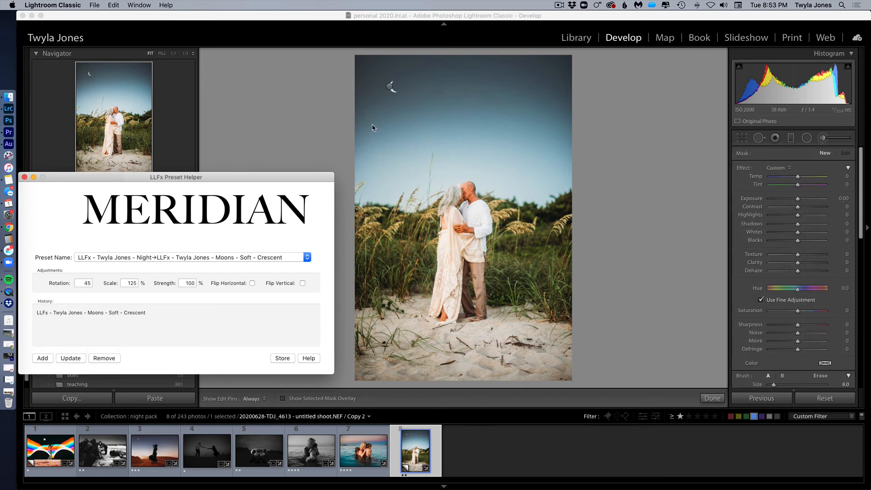
Select the moon's adjustment pin, set its Exposure to 1.07 and Temp to 58, and close the brush
click(390, 88)
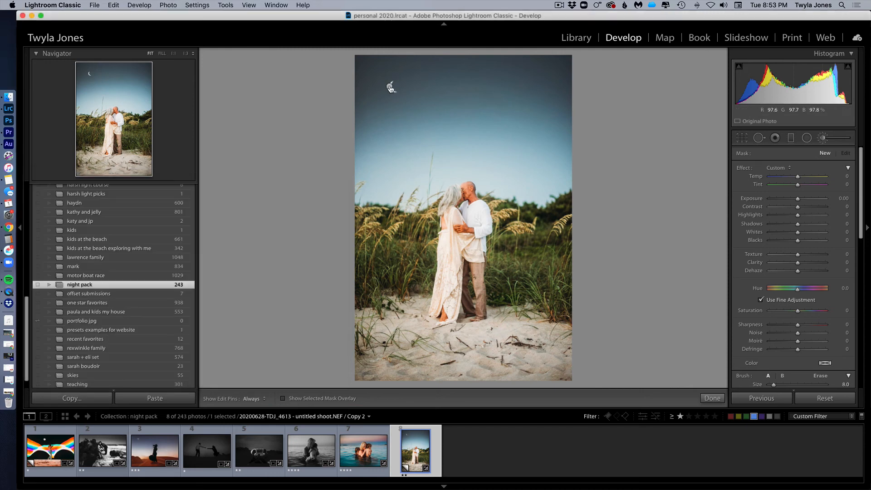
click(390, 86)
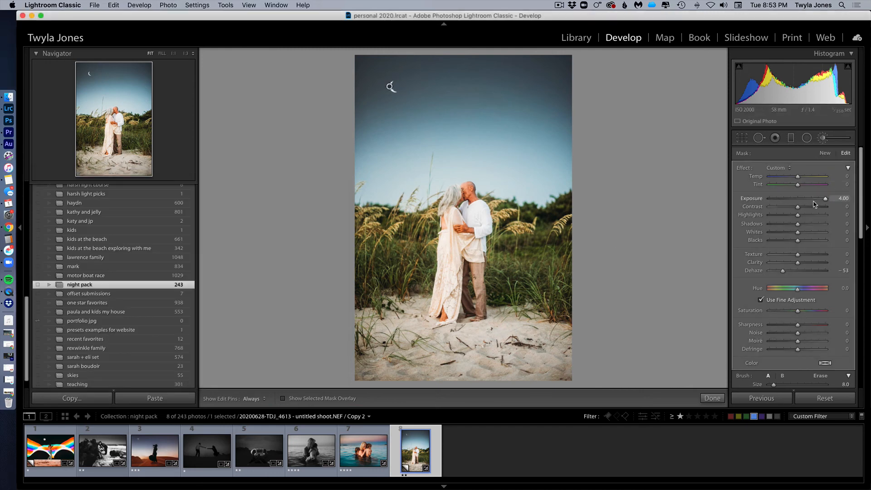
drag(815, 204, 809, 180)
drag(810, 179, 812, 179)
drag(815, 177, 814, 178)
click(716, 400)
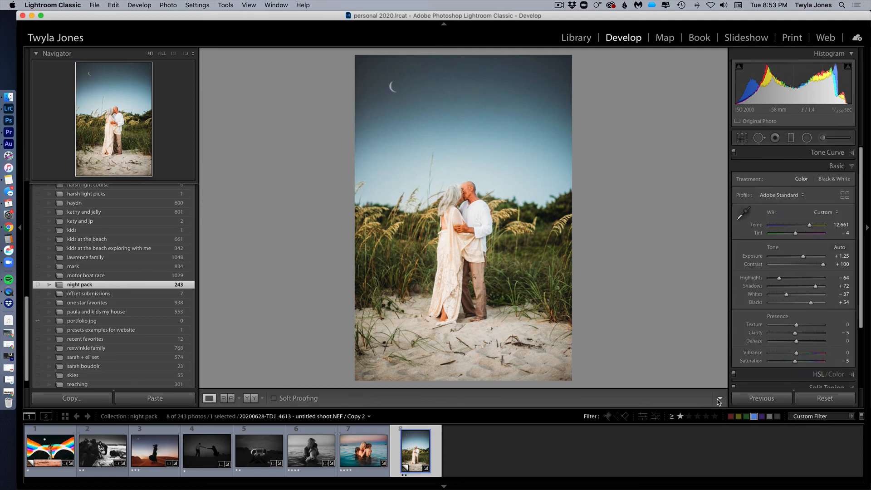
Reopen the moon's brush adjustment, shift its Tint toward magenta and close the brush
click(824, 138)
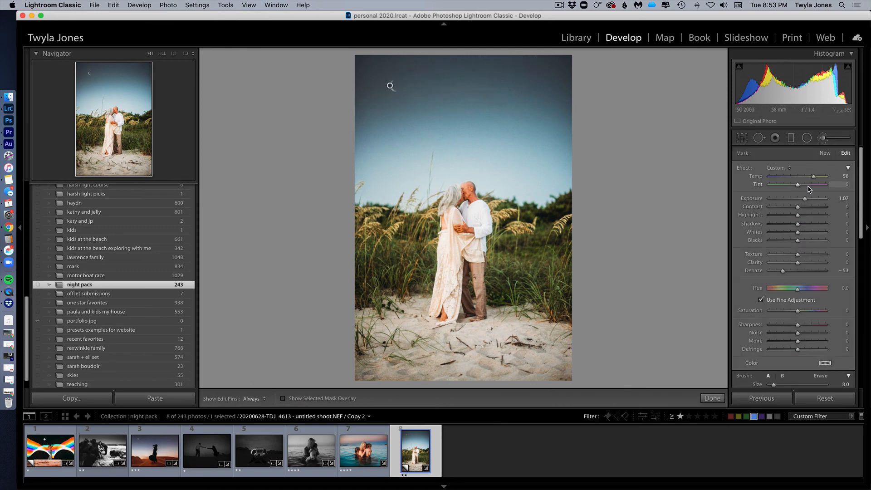
drag(799, 185, 820, 181)
click(719, 401)
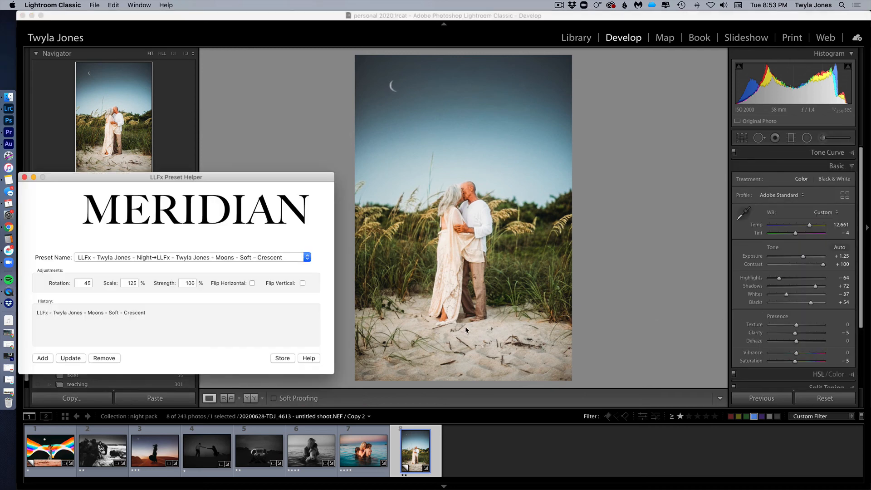
Add the night preset "Stars - 1" from the LLFx Preset Helper with rotation 90 and scale 100%
click(307, 257)
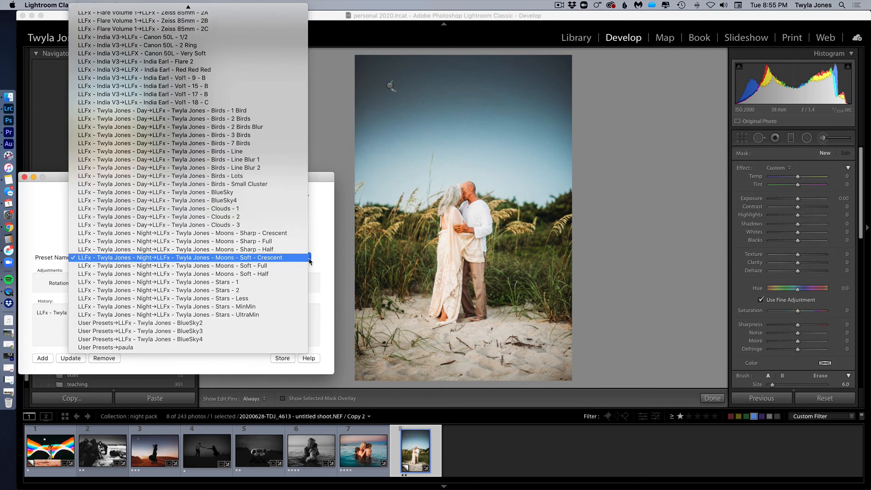
click(267, 282)
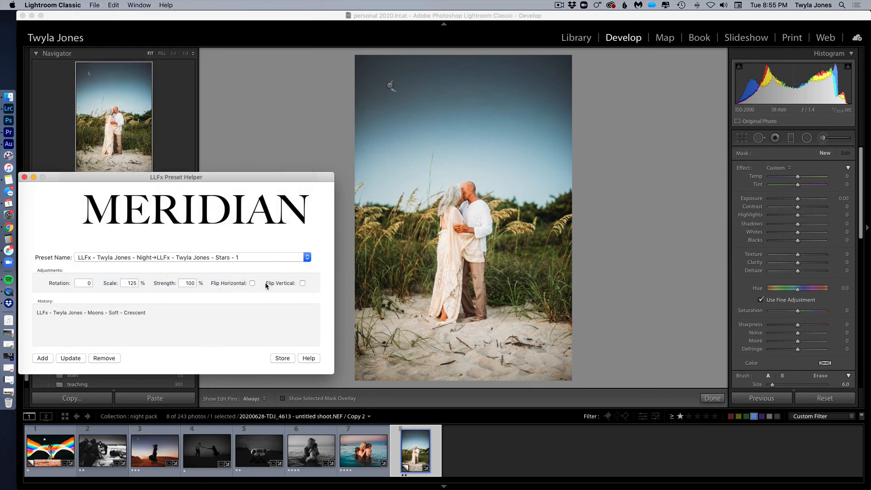
click(80, 282)
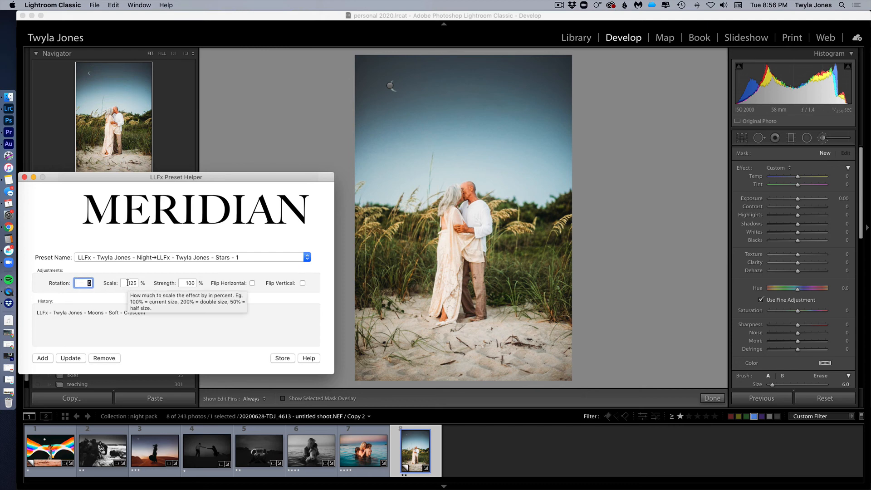
text(9)
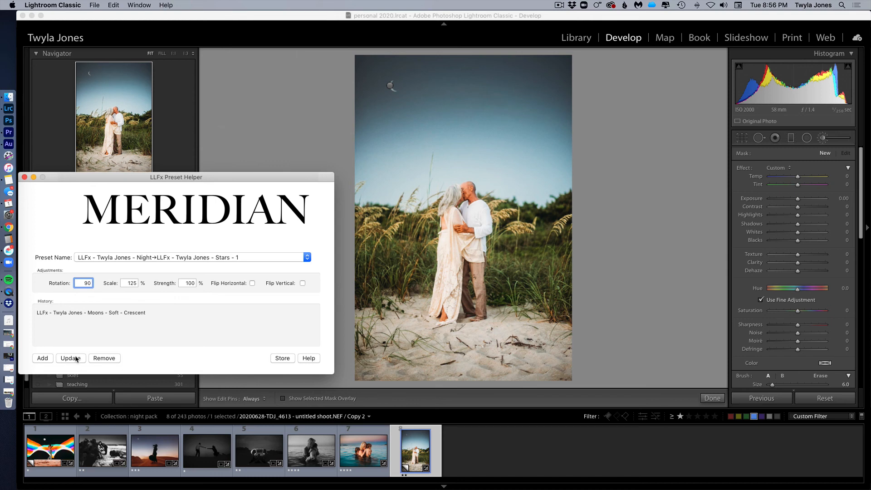
double_click(138, 285)
text(100)
click(48, 358)
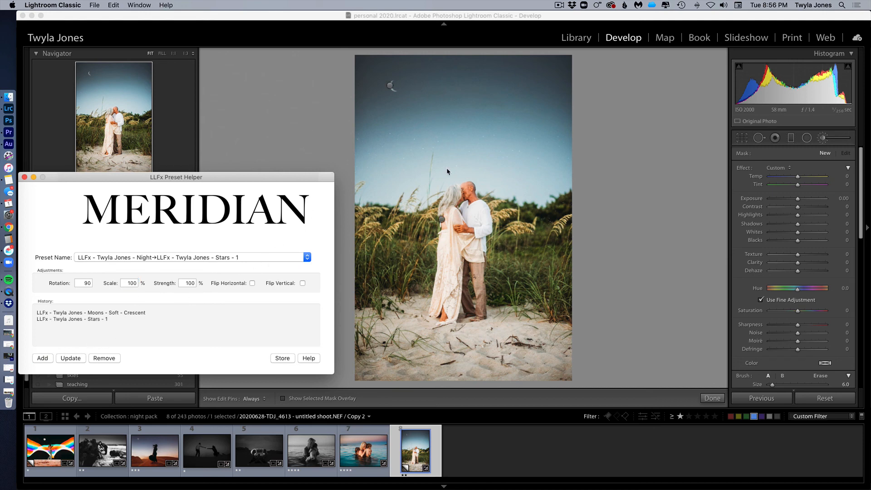
Move the stars' adjustment pin from the couple to the top edge of the sky, lower its Exposure and close the brush
click(441, 220)
click(441, 220)
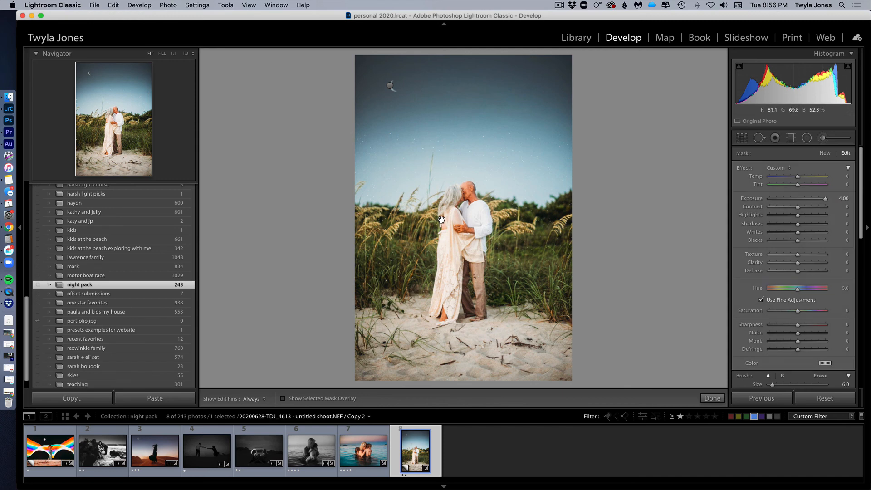
mouse_move(442, 220)
mouse_down()
mouse_move(479, 112)
mouse_move(485, 1)
mouse_move(479, 59)
mouse_move(482, 26)
mouse_move(479, 47)
mouse_up()
scroll(769, 365, down, 1)
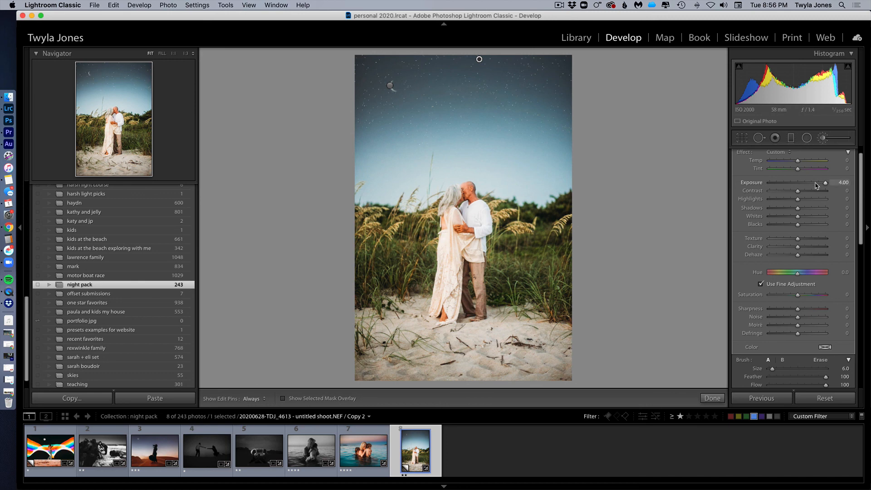
drag(816, 183, 803, 186)
click(713, 400)
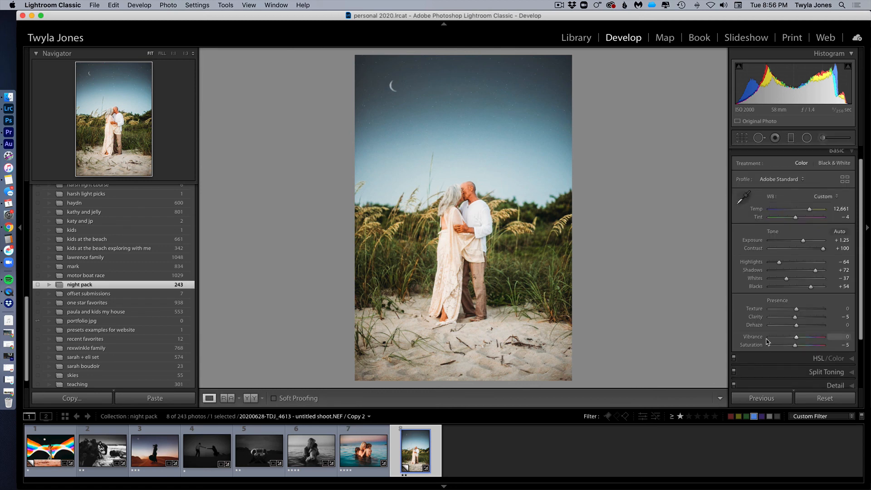